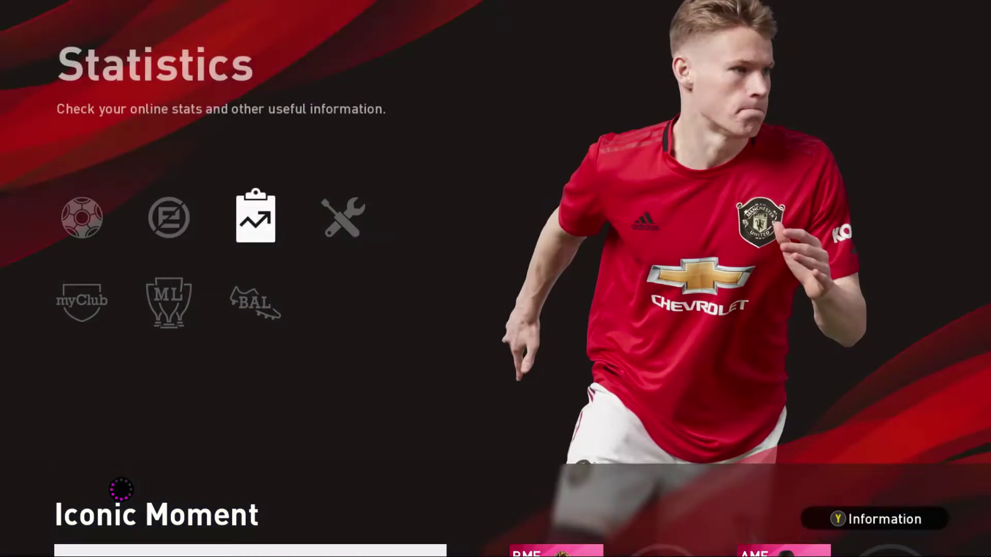
key(Right)
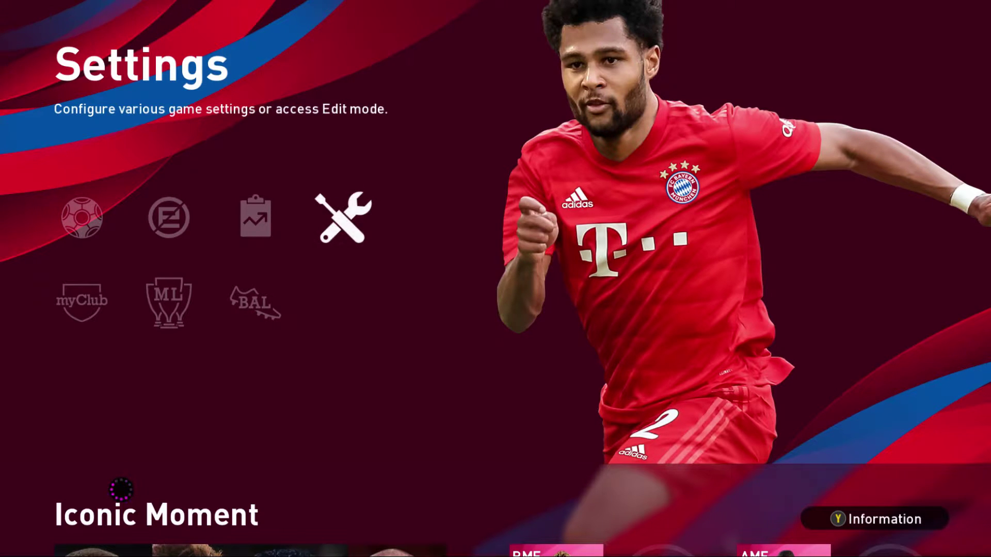
key(Down)
key(Left)
key(Up)
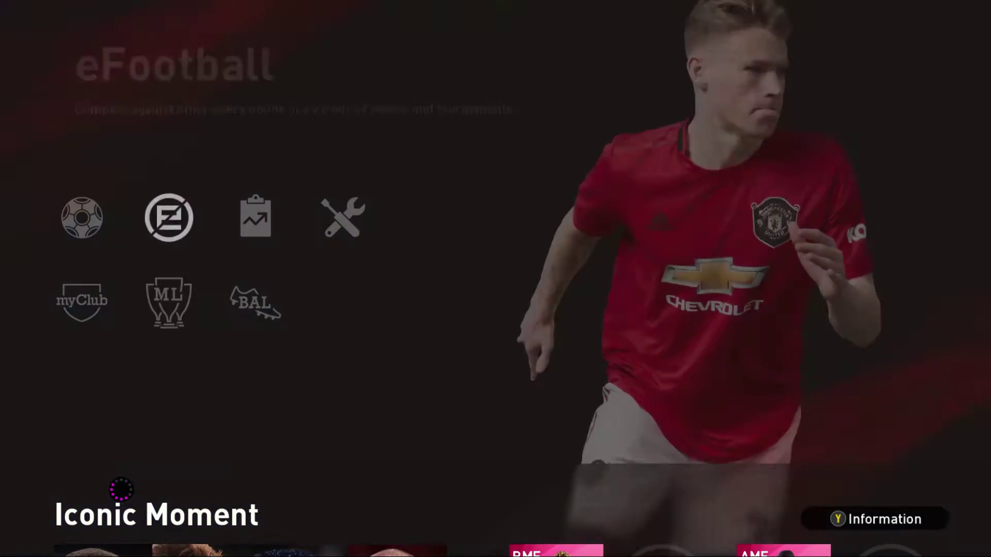
key(Right)
key(Right)
key(Left)
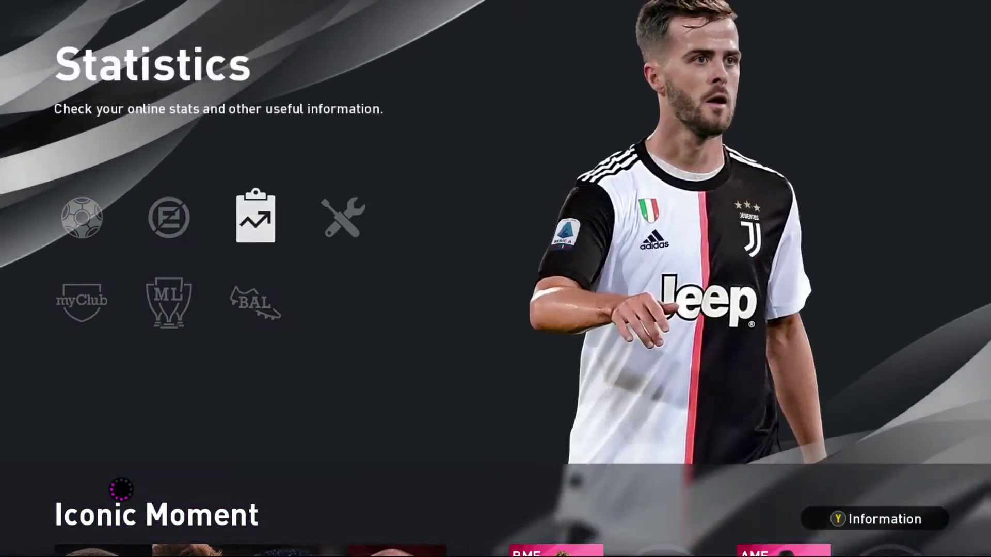
key(Left)
key(Down)
key(Left)
key(Up)
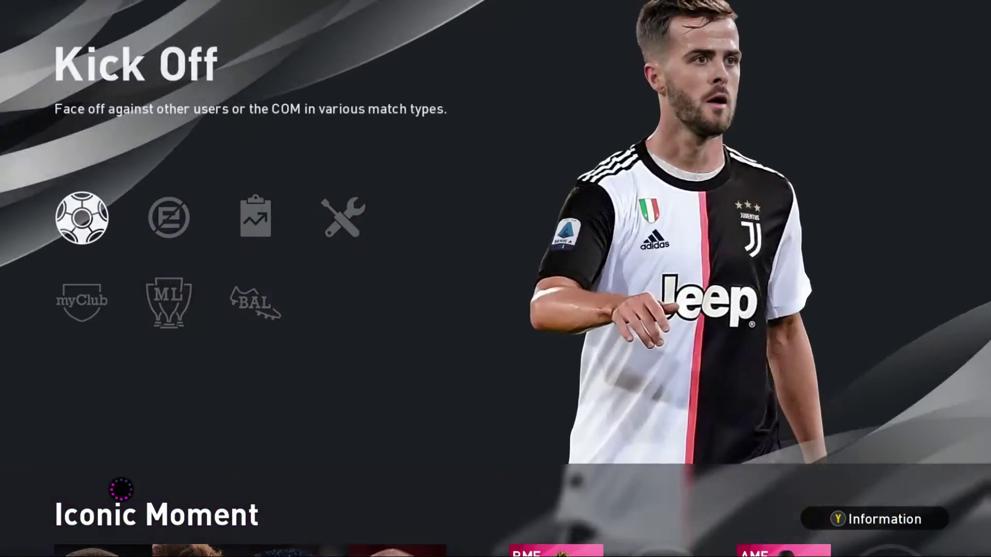
key(Right)
key(Right)
key(Right)
key(Down)
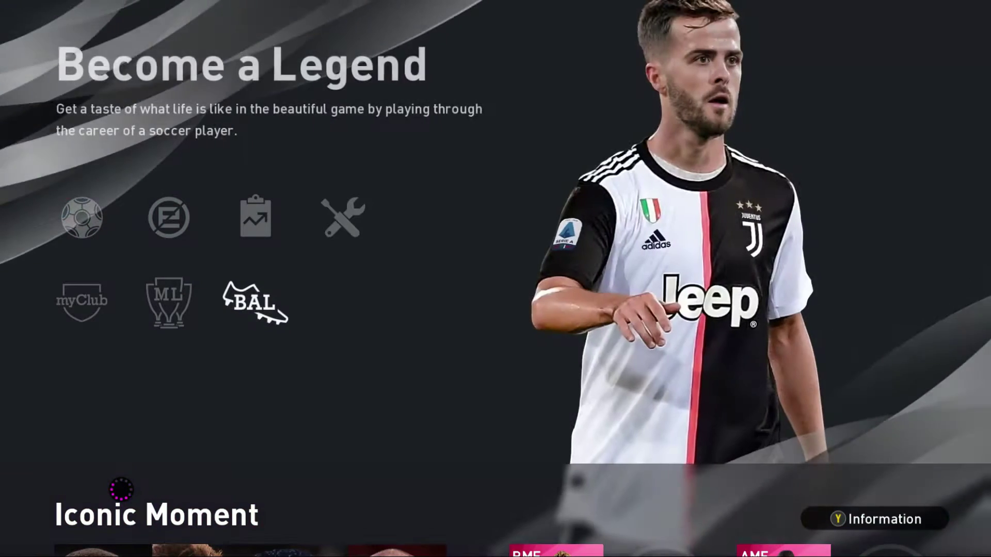
key(Left)
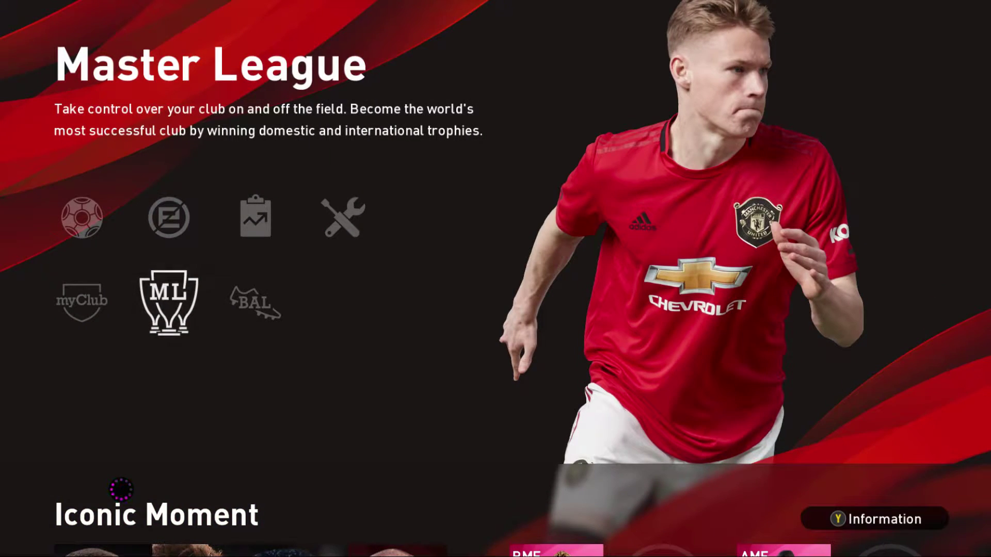
key(Right)
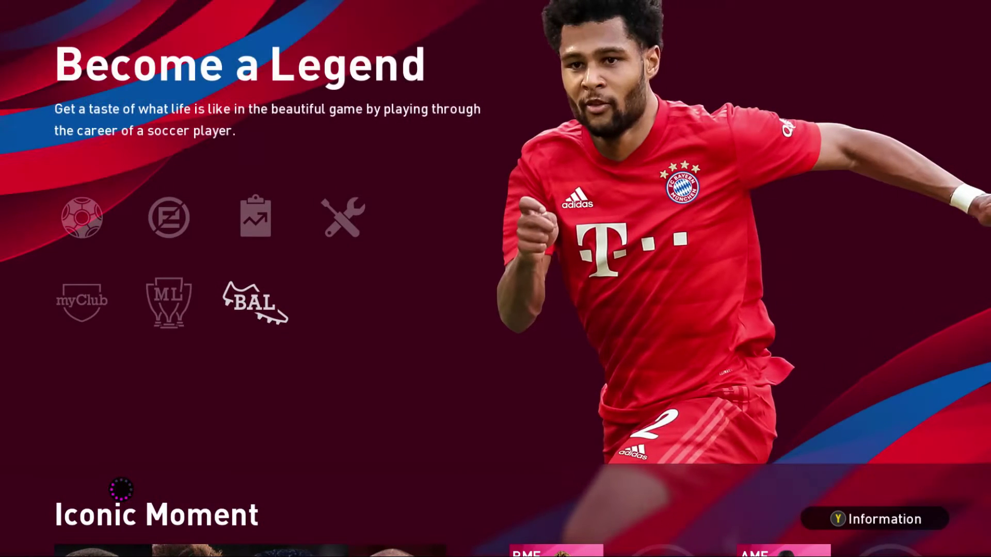
key(Up)
key(Right)
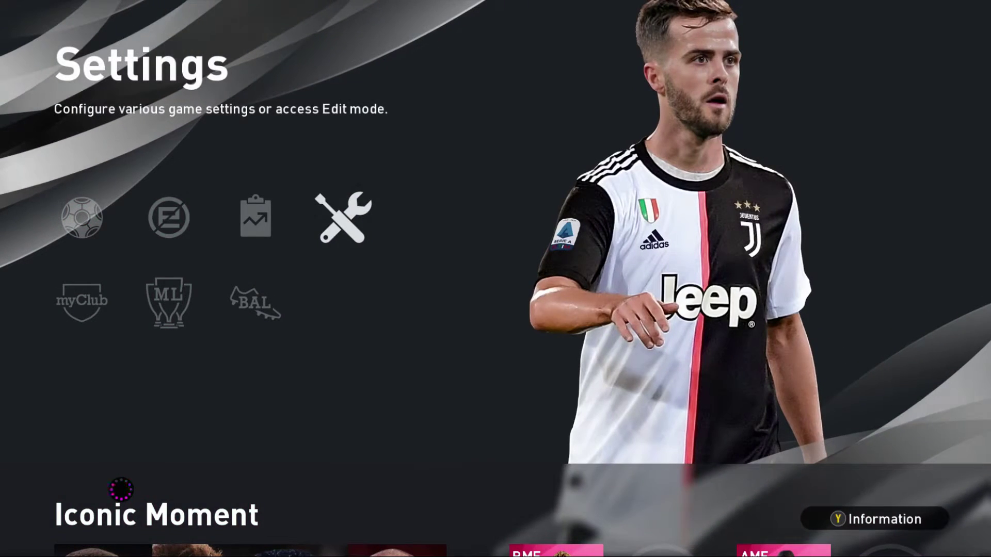
key(Left)
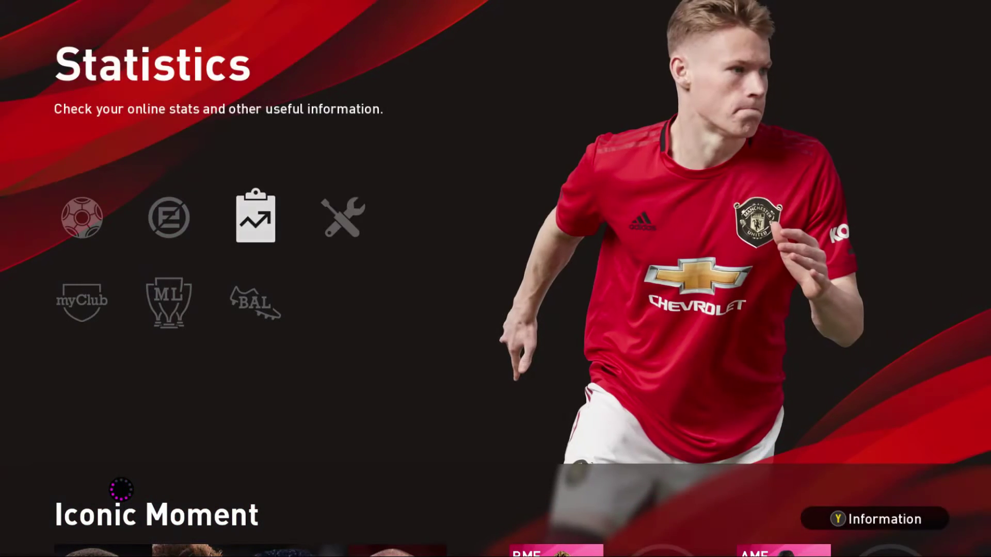
key(Right)
key(Left)
key(Right)
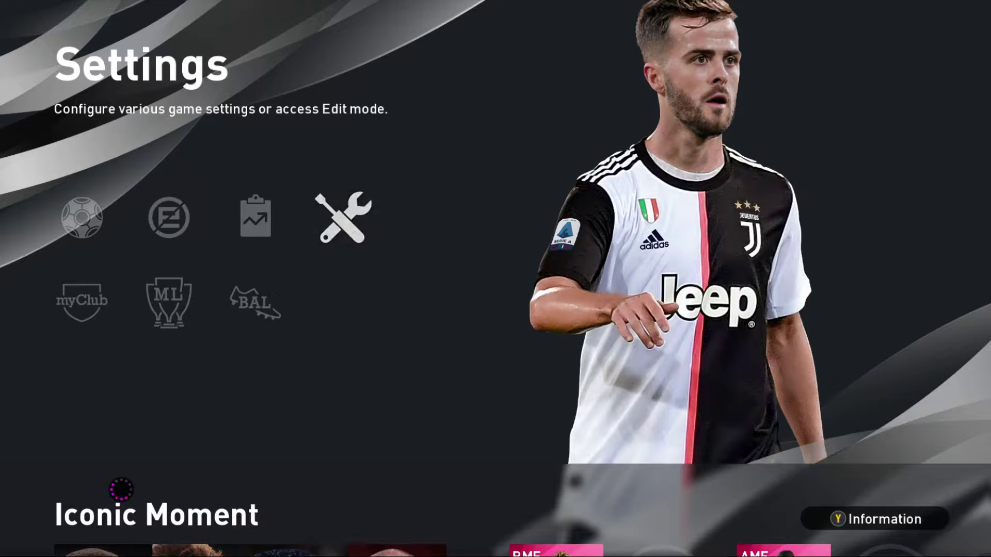
key(Left)
key(Right)
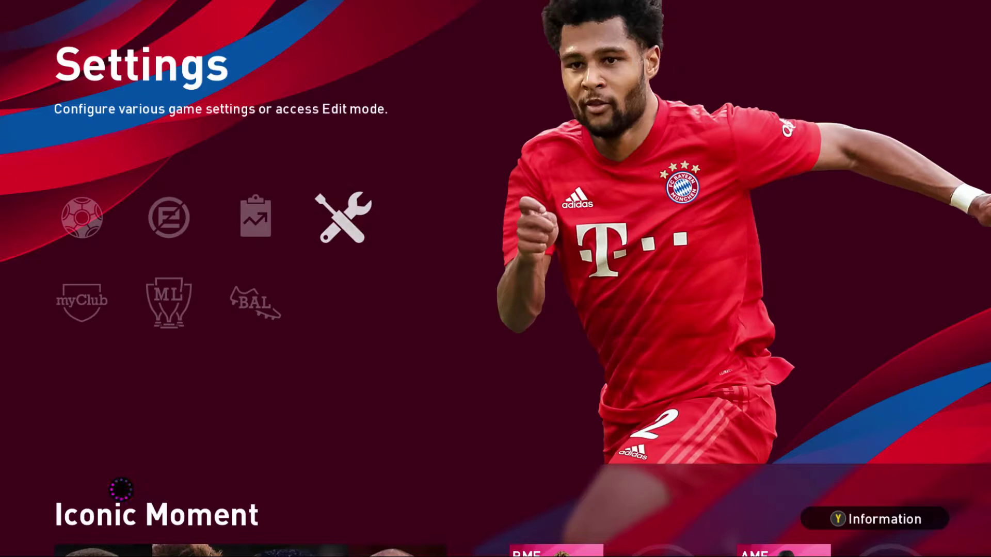
key(Left)
key(Right)
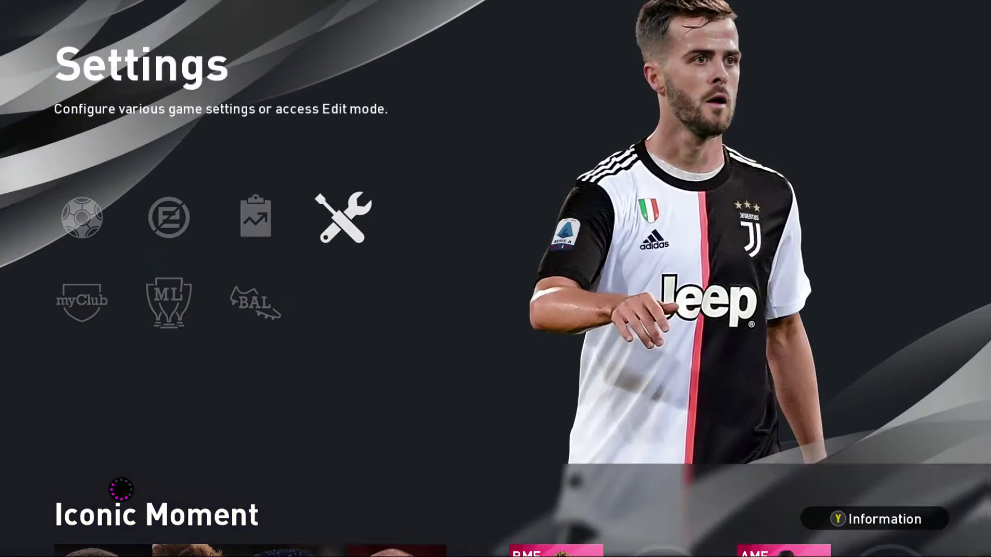
key(Left)
key(Right)
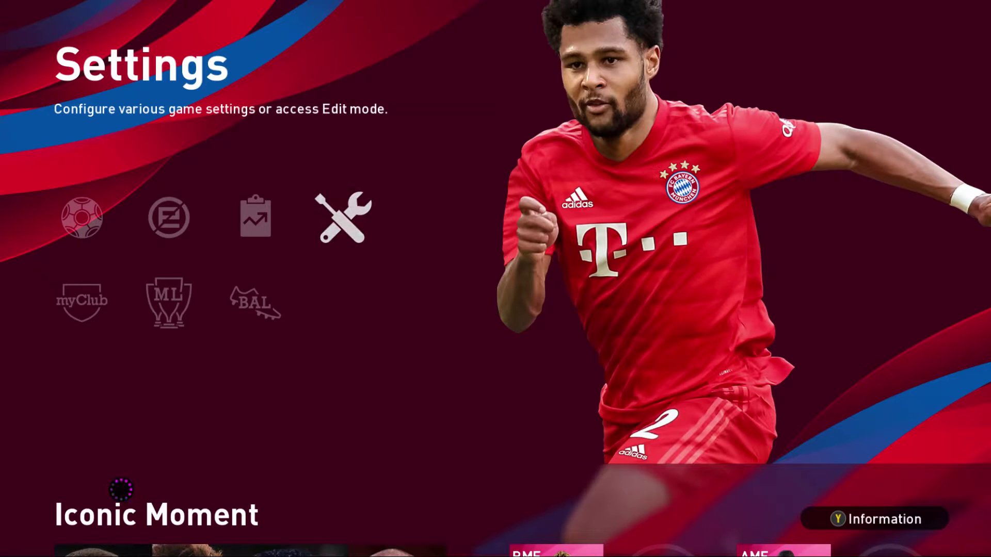
Enter Edit mode through the game's Settings section.
key(Left)
key(Right)
key(Return)
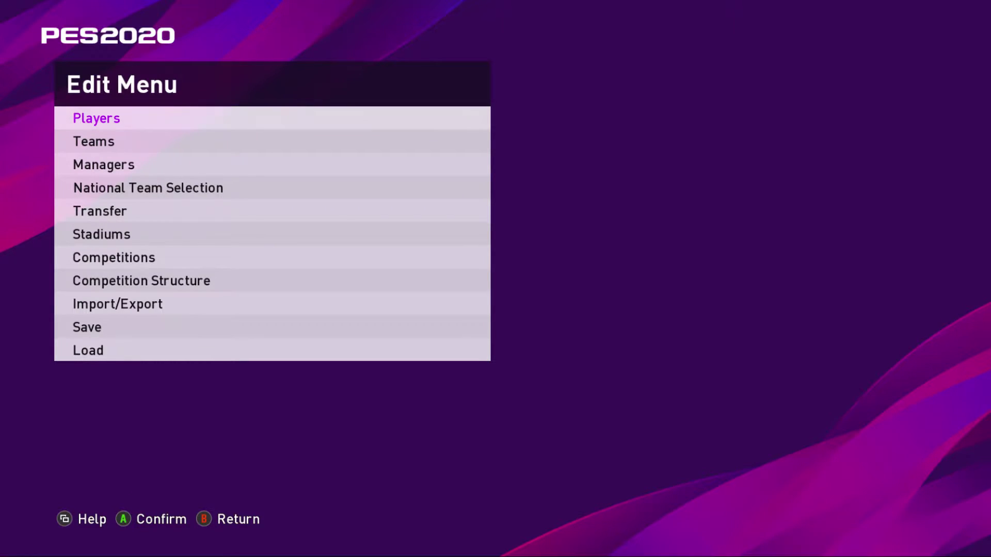
key(Down)
key(Down)
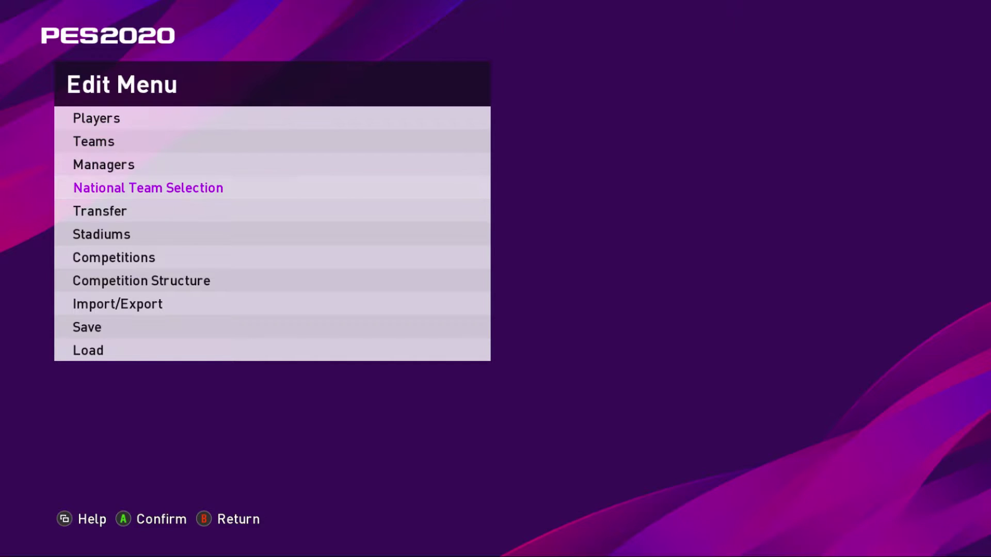
key(Down)
key(Down)
key(Down)
key(Up)
key(Up)
key(Up)
key(Up)
key(Up)
key(Up)
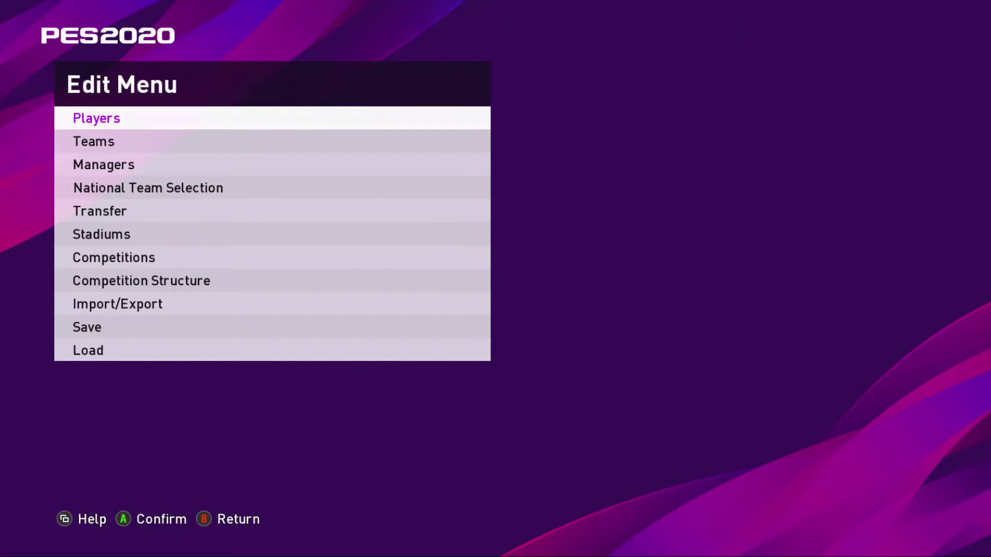
key(Down)
key(Down)
key(Down)
key(Down)
key(Down)
key(Down)
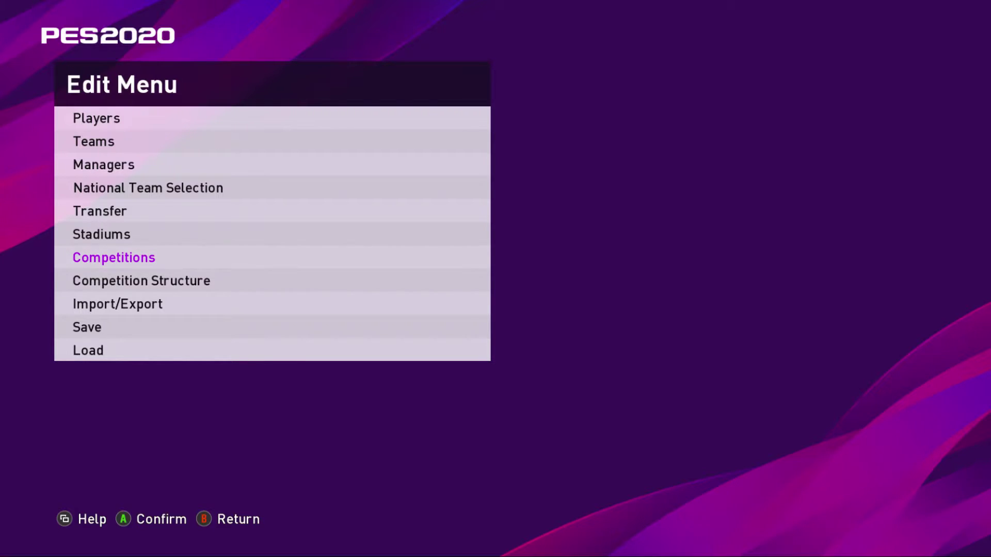
key(Up)
key(Up)
key(Up)
key(Up)
key(Up)
key(Up)
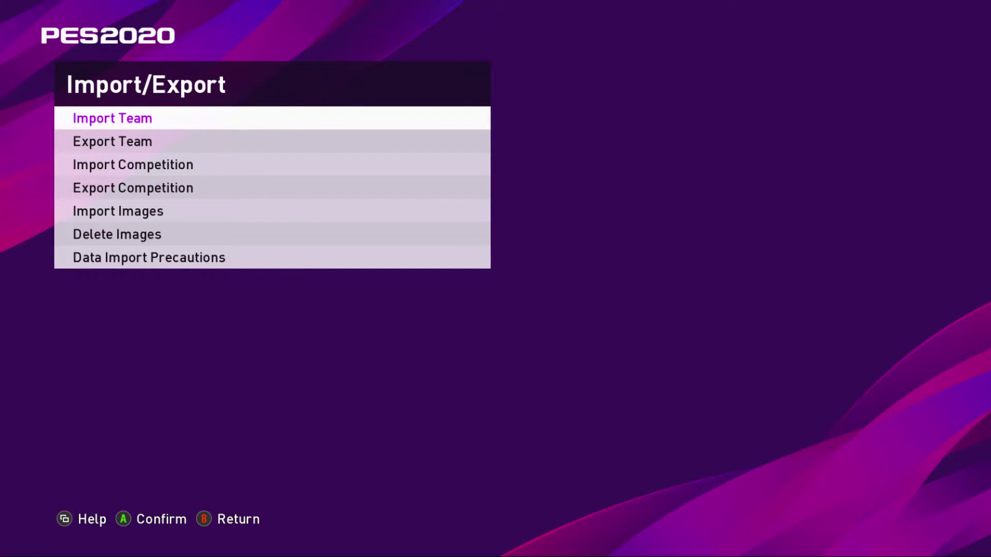
Start the Import Team function and accept the notice about the WEPES folder location.
key(Down)
key(Up)
key(Return)
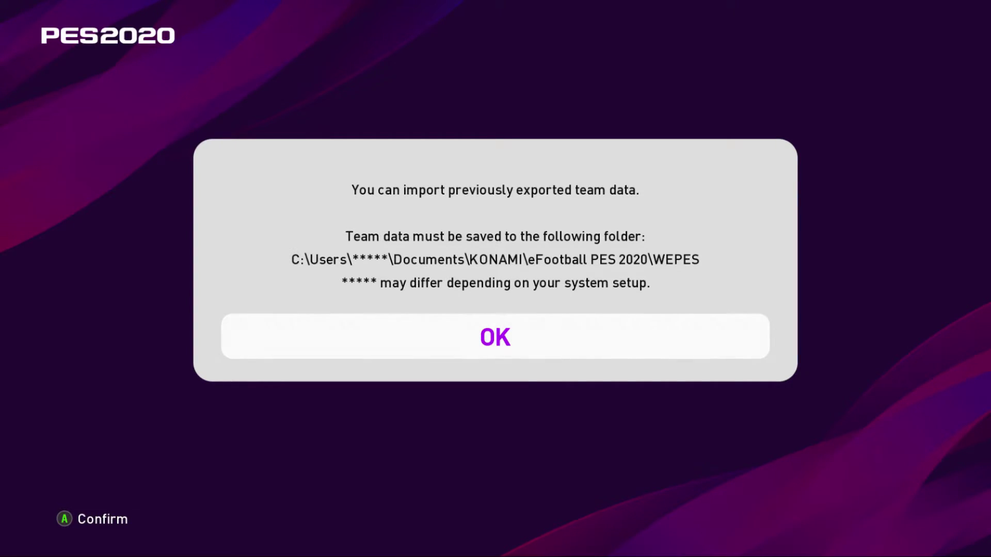
key(Return)
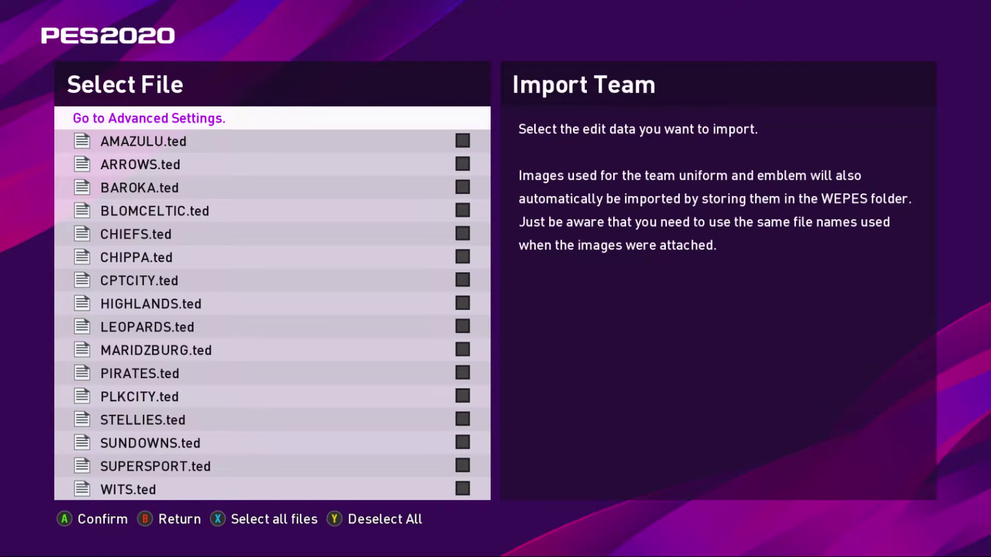
Look through the whole list of .ted team files available for import, from AMAZULU.ted to WITS.ted.
key(Down)
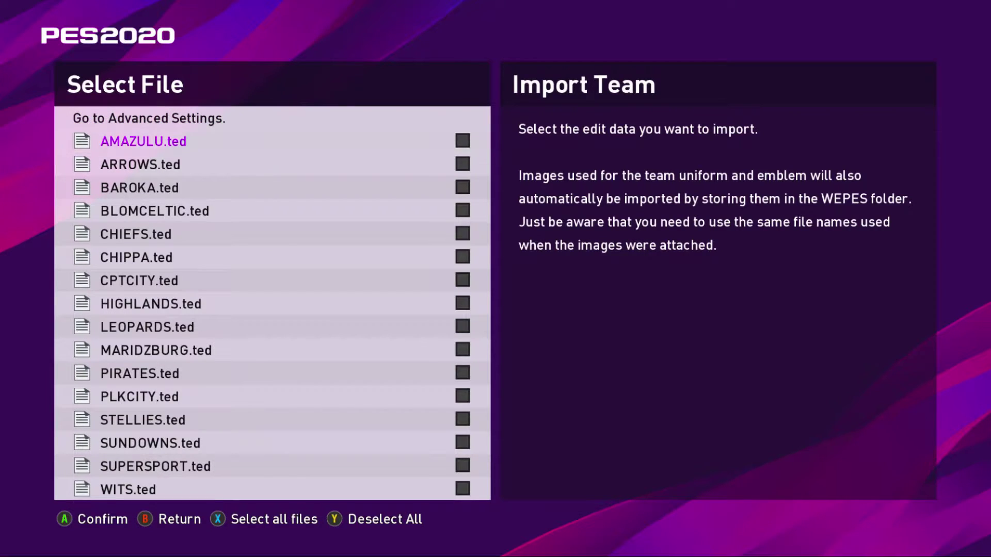
key(Down)
key(Down)
key(Down)
key(Down)
key(Down)
key(Down)
key(Down)
key(Down)
key(Down)
key(Down)
key(Down)
key(Down)
key(Down)
key(Down)
key(Down)
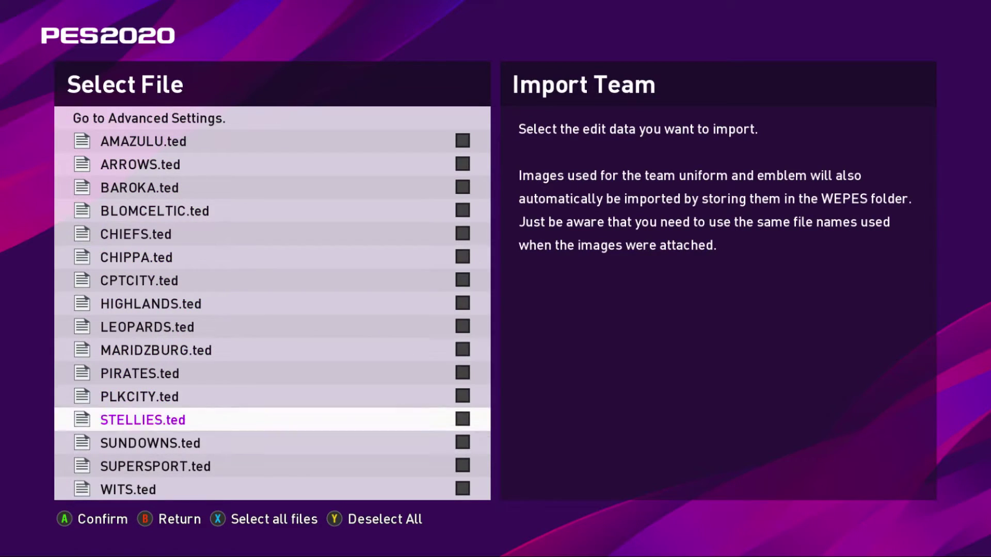
key(Up)
key(Up)
key(Up)
key(Up)
key(Up)
key(Up)
key(Up)
key(Up)
key(Up)
key(Up)
key(Up)
key(Up)
key(Up)
key(Up)
key(Up)
key(Up)
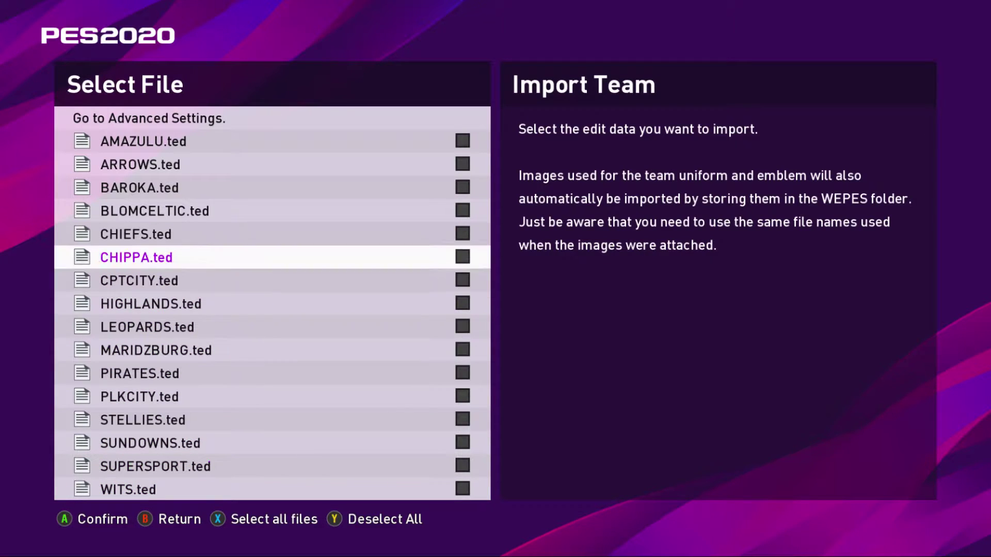
key(Down)
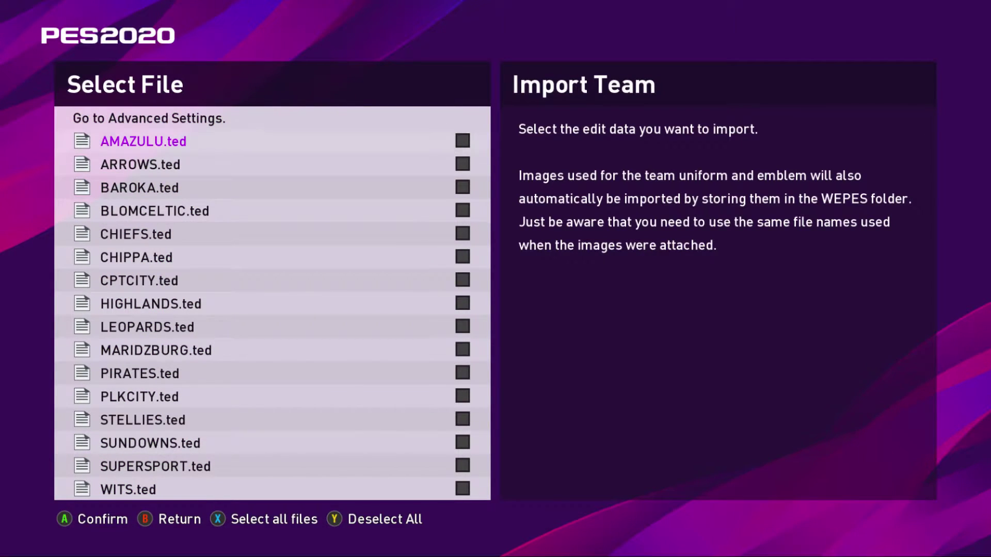
key(Down)
key(Down)
key(Down)
key(Down)
key(Down)
key(Down)
key(Down)
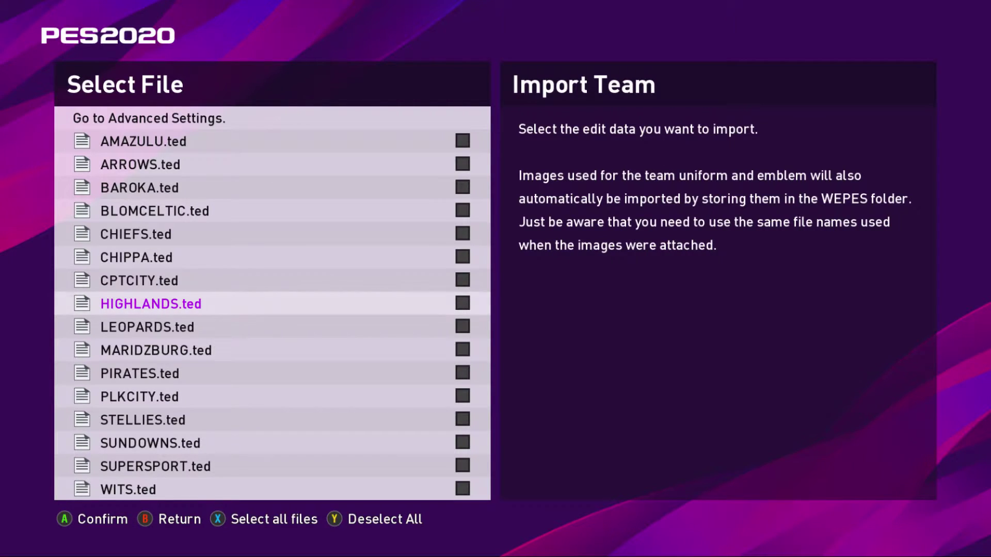
key(Down)
key(Down)
key(Down)
key(Down)
key(Down)
key(Down)
key(Down)
key(Down)
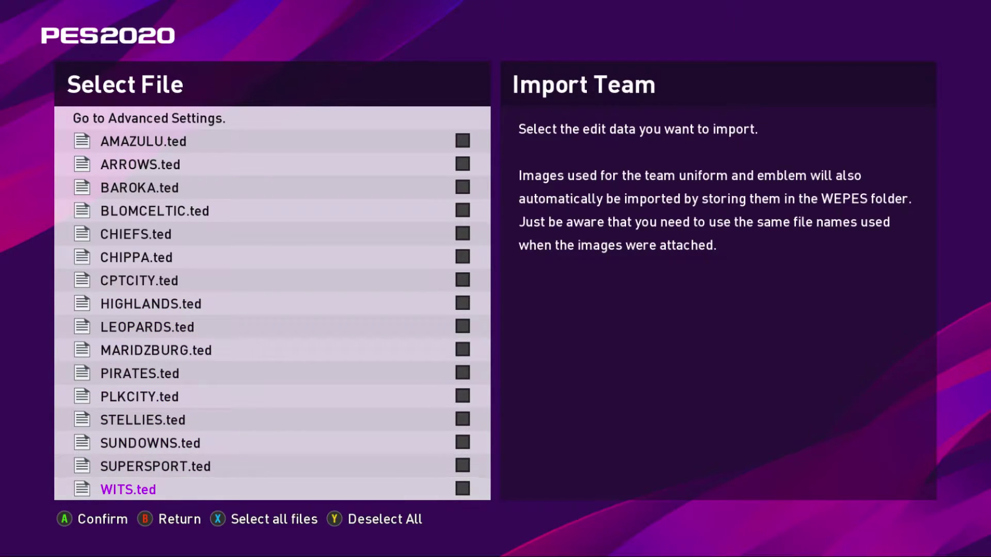
key(Up)
key(Up)
key(Up)
key(Up)
key(Up)
key(Up)
key(Up)
key(Up)
key(Up)
key(Up)
key(Up)
key(Up)
key(Up)
key(Up)
key(Up)
key(Up)
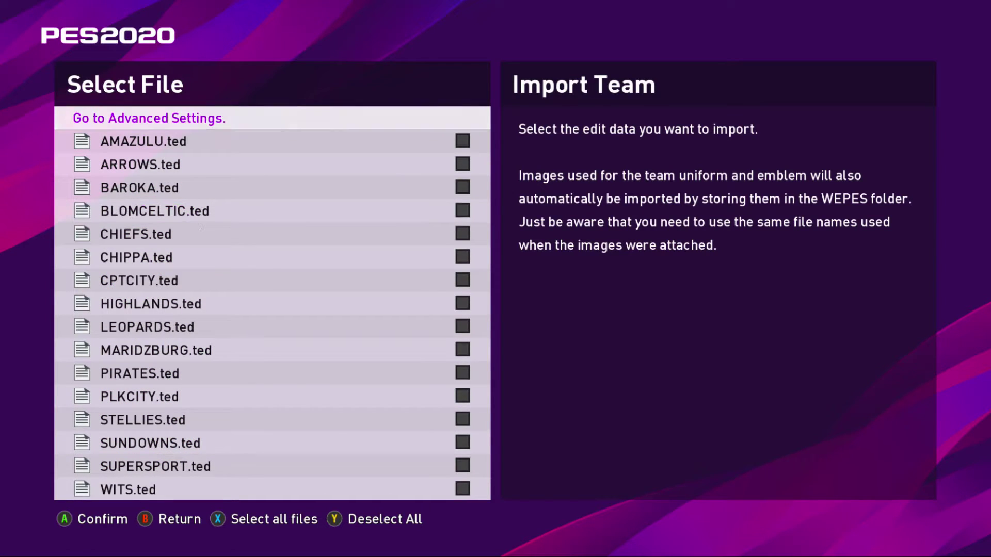
key(Down)
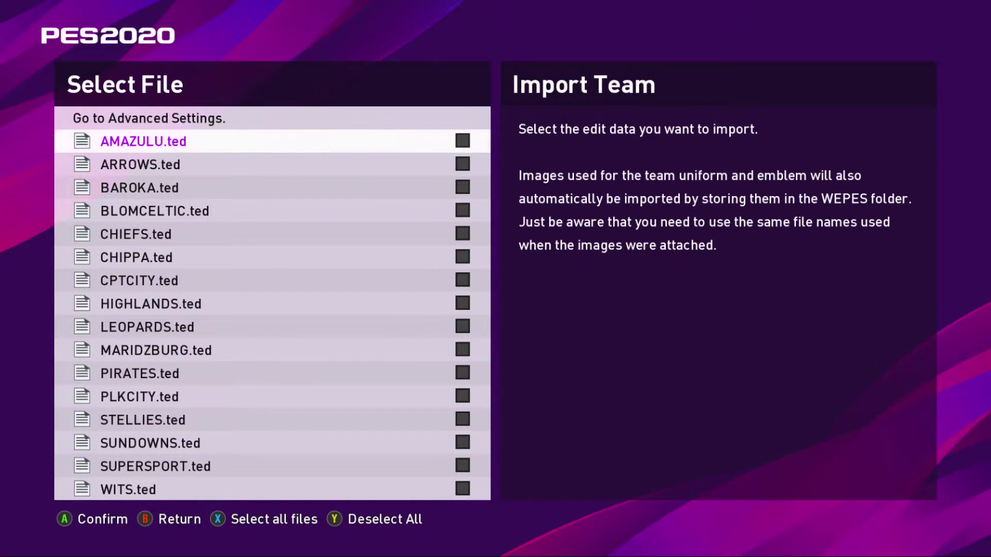
key(Down)
key(Down)
key(Down)
key(Down)
key(Down)
key(Down)
key(Down)
key(Down)
key(Down)
key(Down)
key(Down)
key(Down)
key(Down)
key(Down)
key(Up)
key(Up)
key(Up)
key(Up)
key(Up)
key(Up)
key(Up)
key(Up)
key(Up)
key(Up)
key(Up)
key(Up)
key(Up)
key(Up)
key(Up)
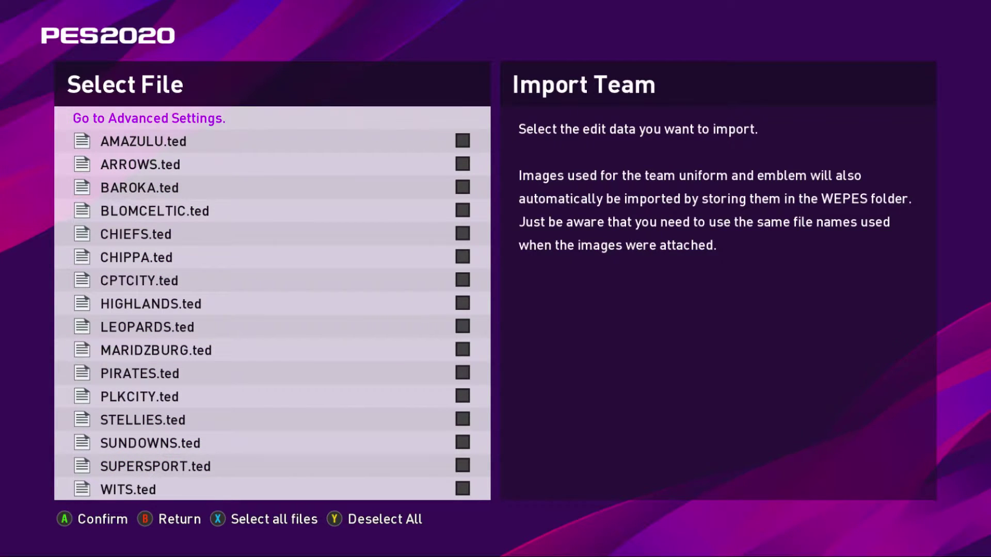
Mark AMAZULU.ted as a team file for import.
key(Down)
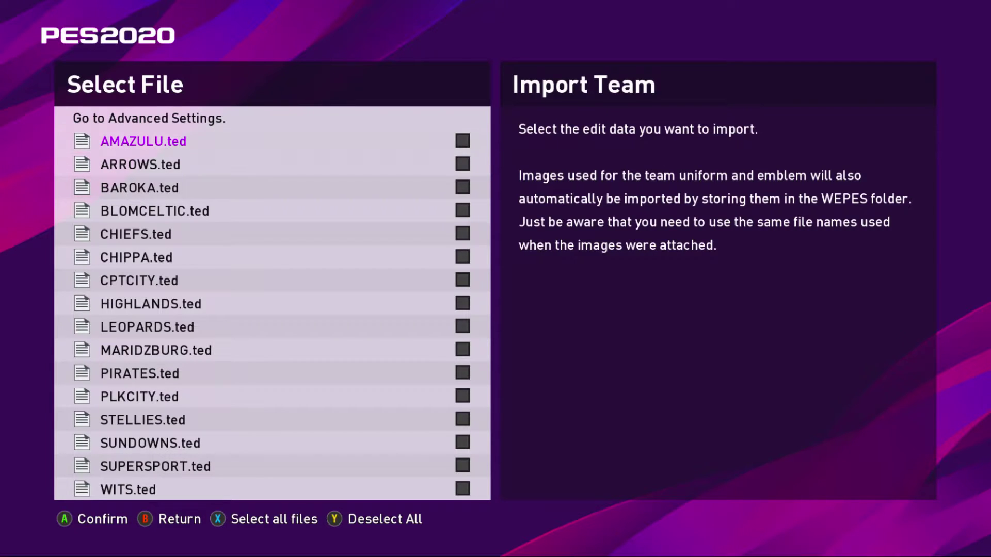
key(Return)
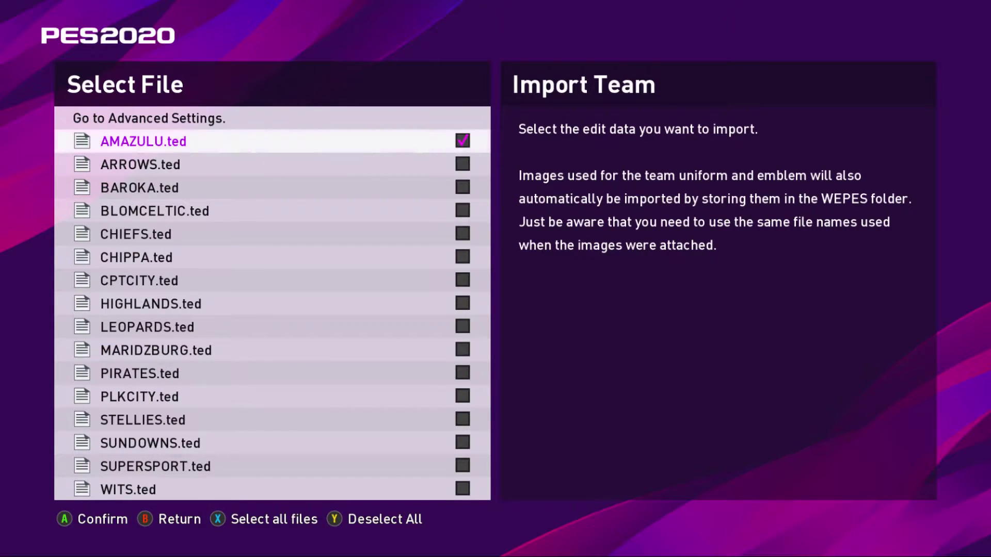
Review the .ted team files listed below AMAZULU.ted, down to WITS.ted.
key(Down)
key(Down)
key(Down)
key(Down)
key(Down)
key(Down)
key(Down)
key(Down)
key(Down)
key(Down)
key(Down)
key(Down)
key(Down)
key(Down)
key(Down)
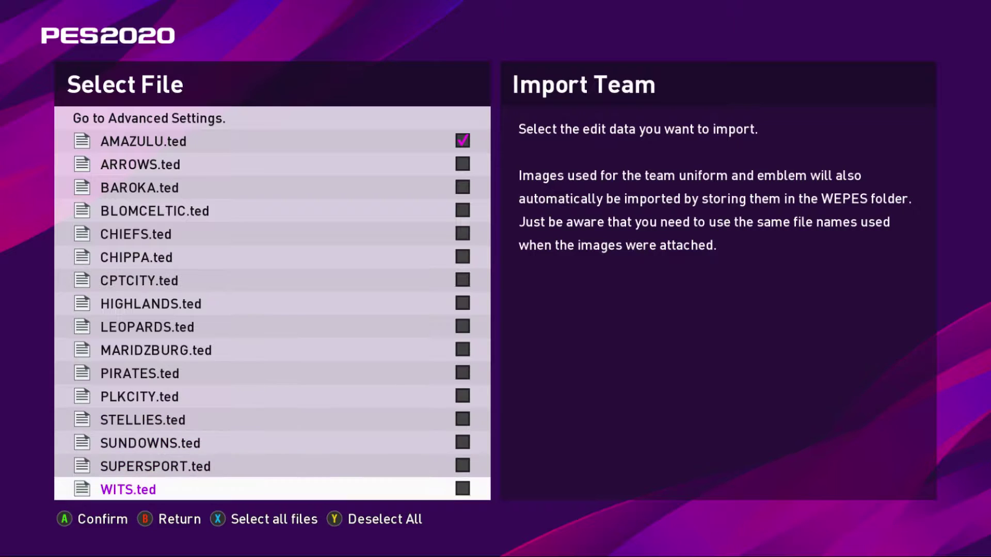
key(Up)
key(Up)
key(Up)
key(Up)
key(Up)
key(Up)
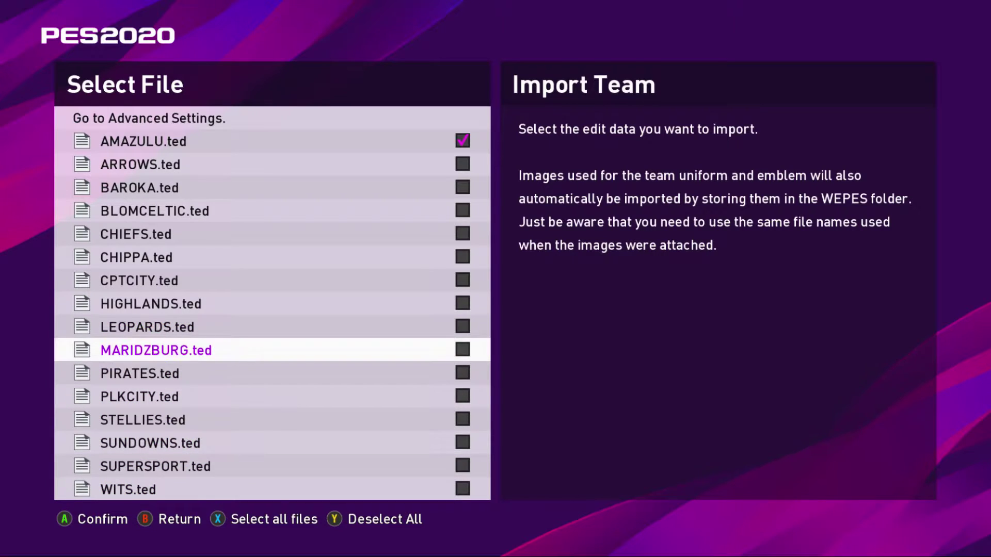
key(Down)
key(Down)
key(Down)
key(Down)
key(Down)
key(Down)
key(Up)
key(Up)
key(Up)
key(Up)
key(Up)
key(Up)
key(Up)
key(Up)
key(Up)
key(Up)
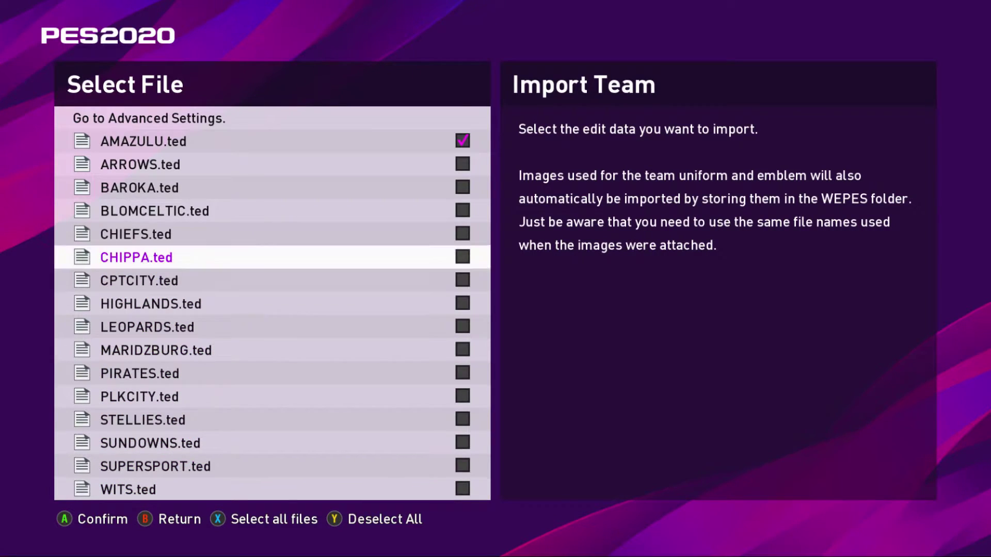
Open the import's Advanced Settings and review the options for player and squad data and for overwriting image files.
key(Up)
key(Up)
key(Up)
key(Up)
key(Up)
key(Up)
key(Return)
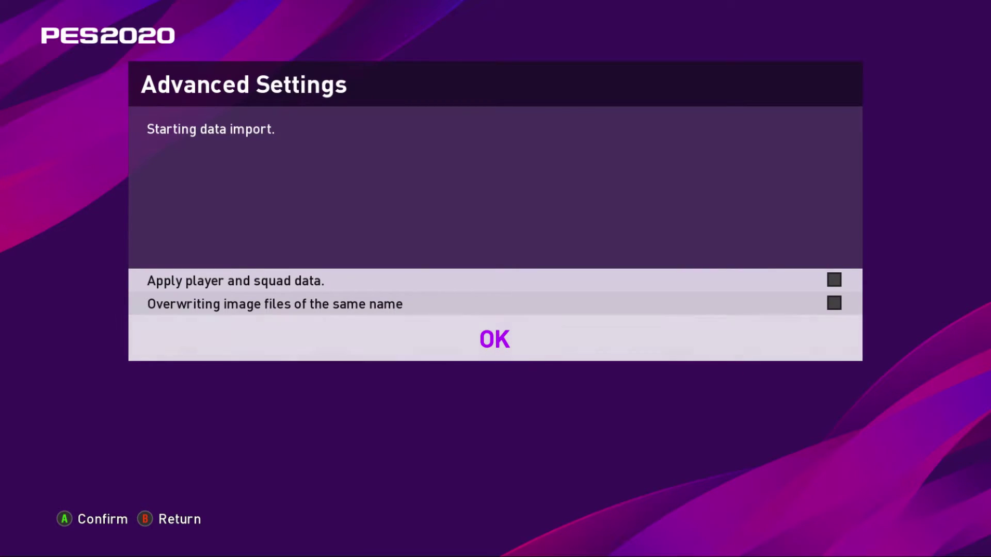
key(Up)
key(Up)
key(Down)
key(Down)
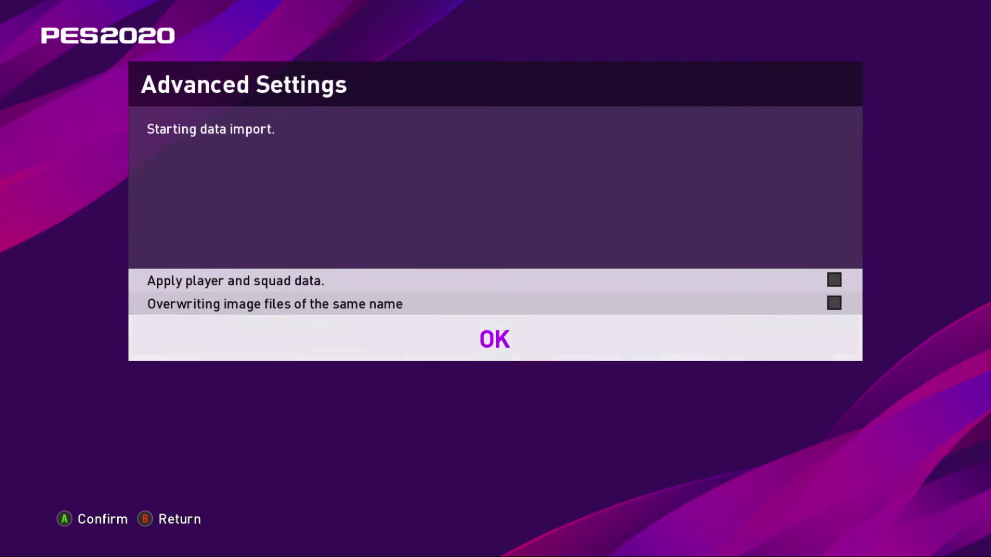
key(Up)
key(Up)
key(Down)
key(Down)
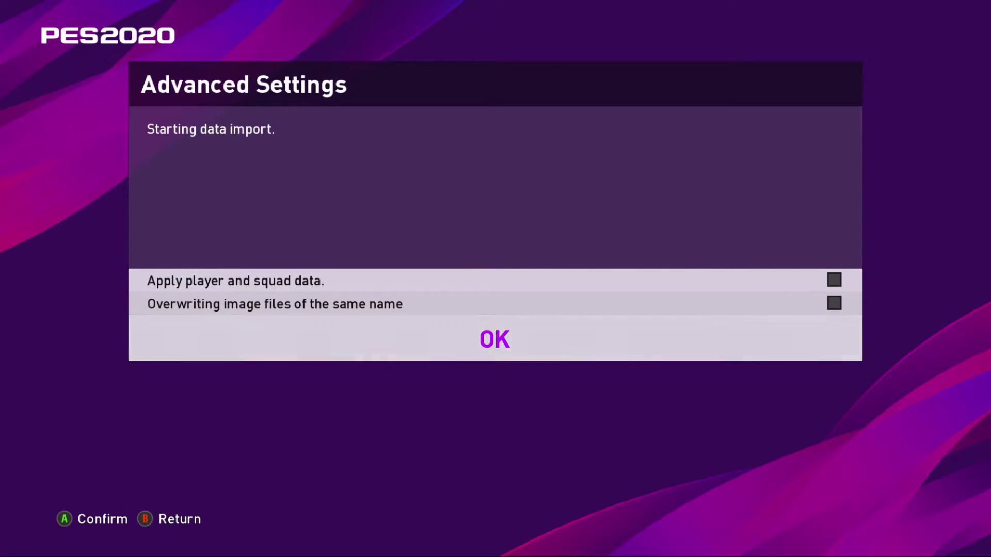
Turn on Apply player and squad data and leave Overwriting image files of the same name off.
click(235, 282)
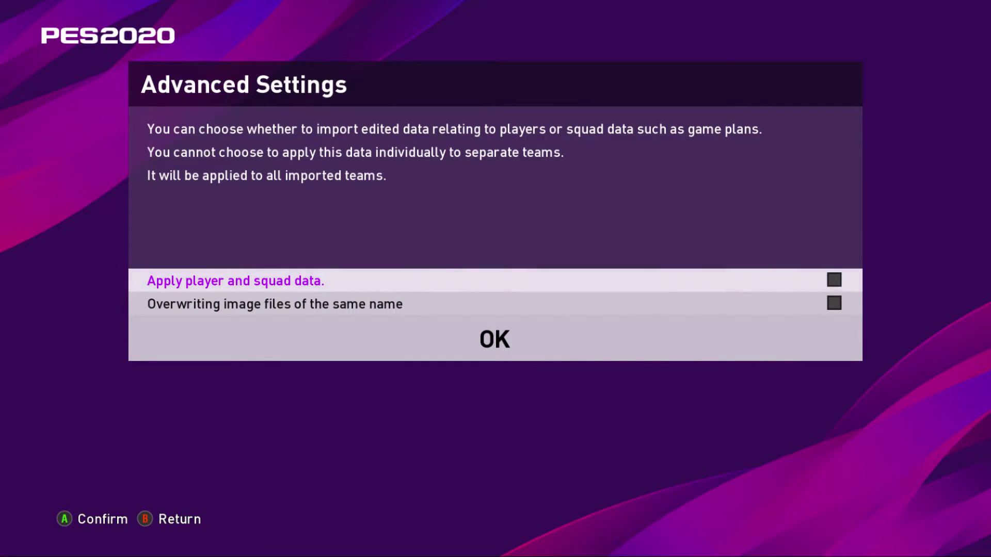
key(Return)
key(Down)
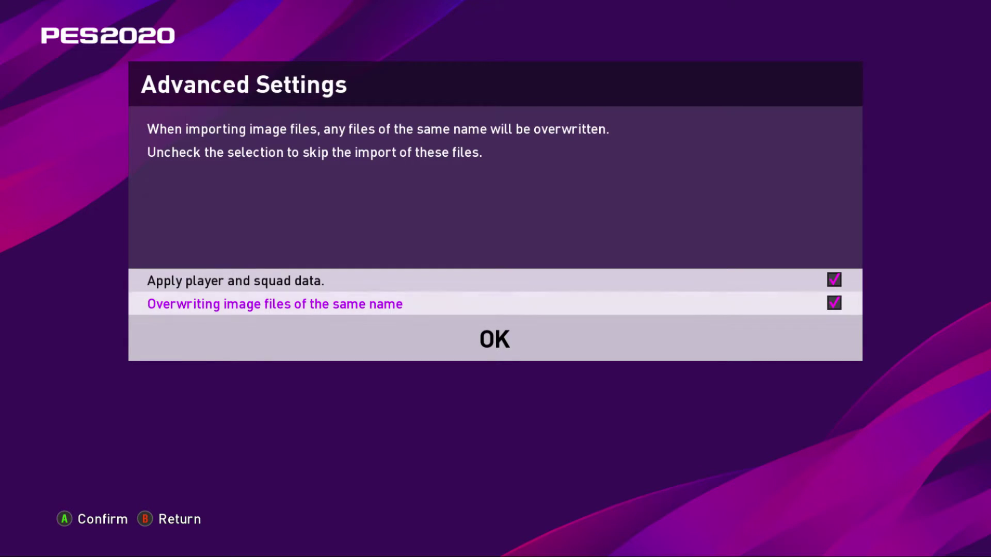
key(Down)
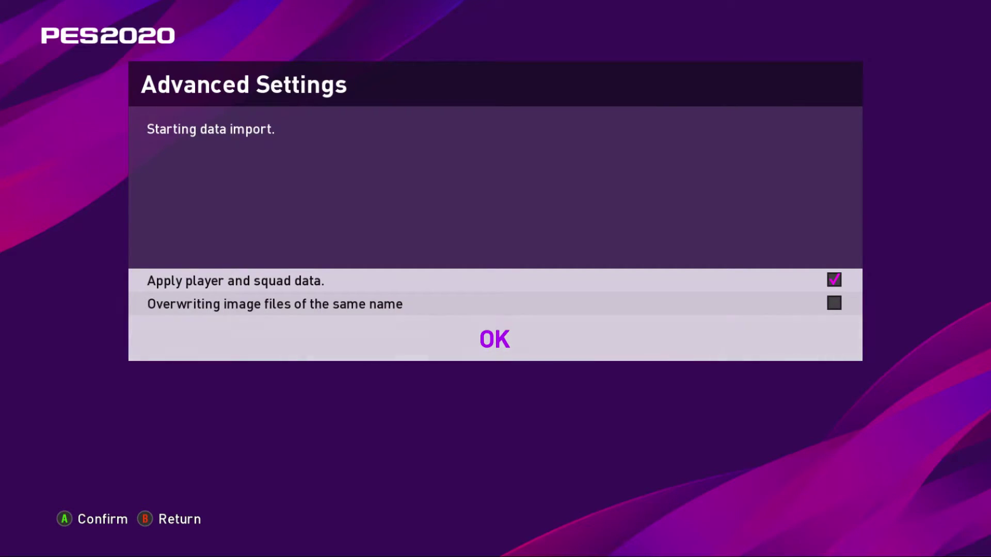
key(Down)
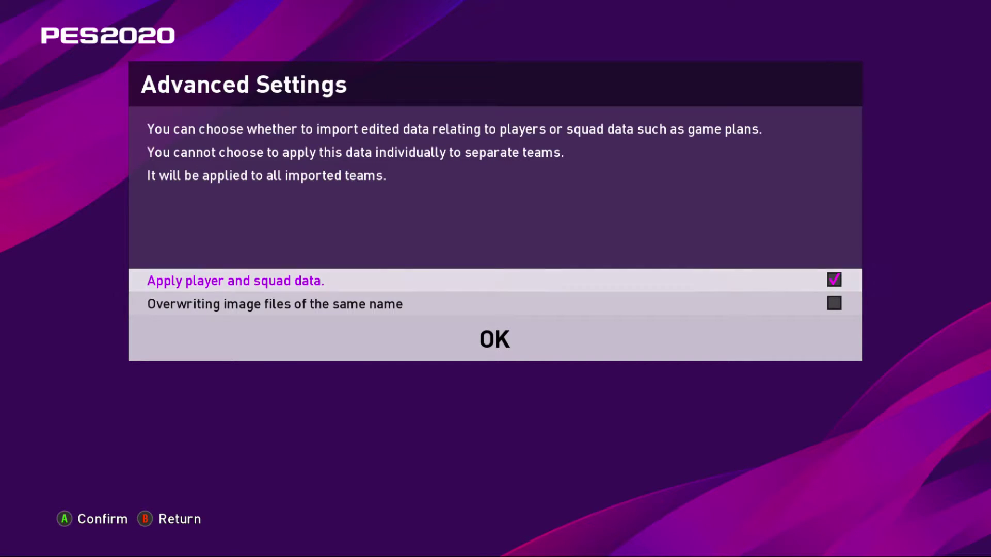
key(Down)
key(Down)
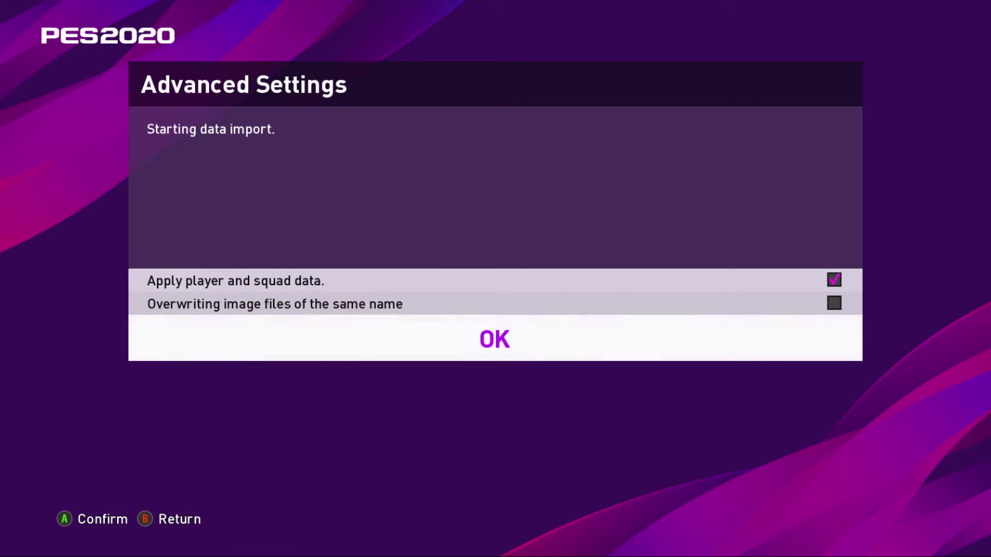
key(Down)
key(Down)
key(Down)
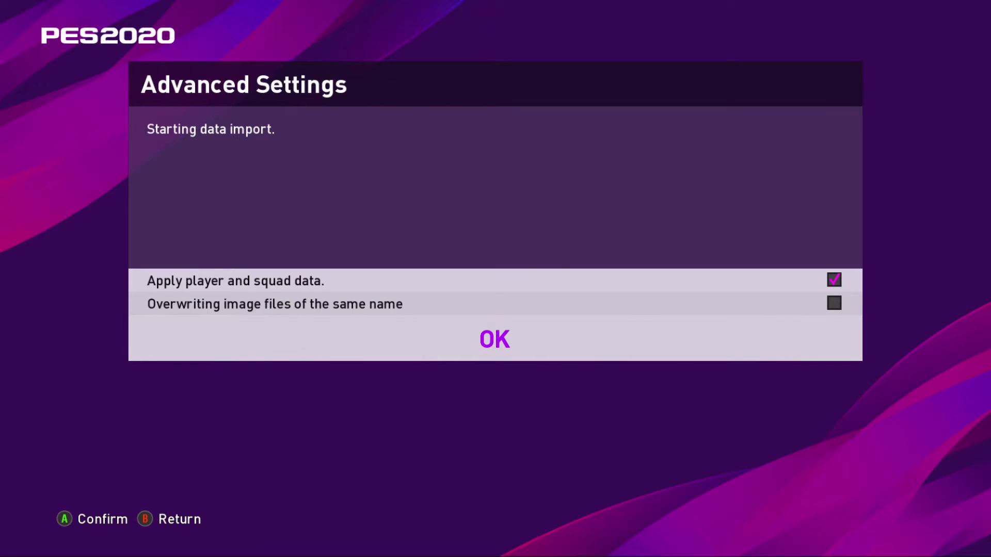
Turn off Apply player and squad data and return to the Edit Menu without importing.
key(Up)
key(Up)
key(Down)
key(Down)
key(Up)
key(Up)
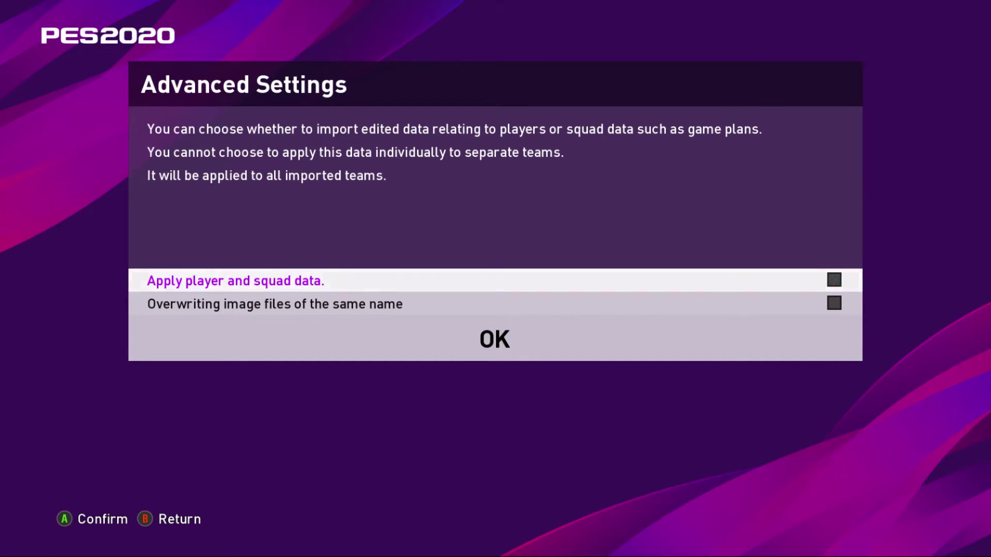
key(Escape)
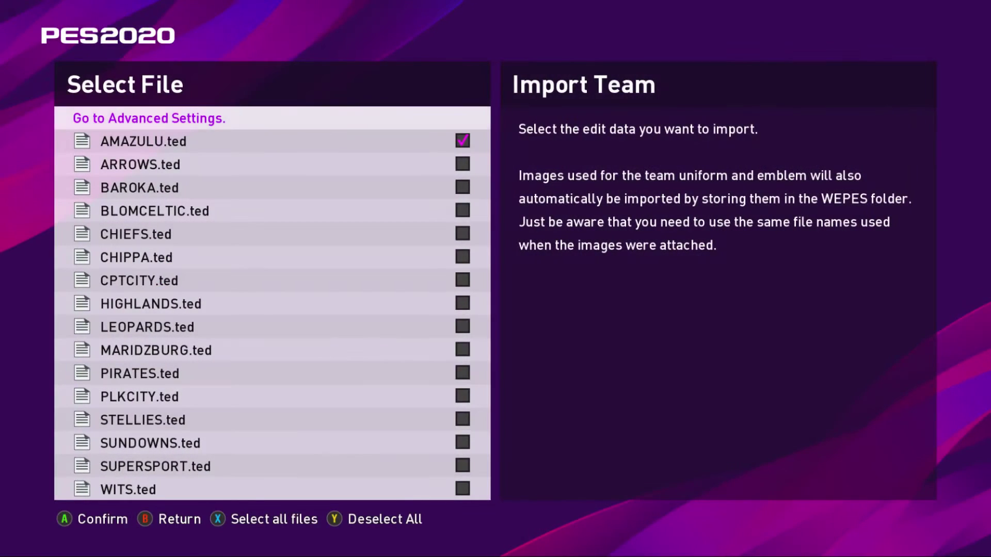
key(Escape)
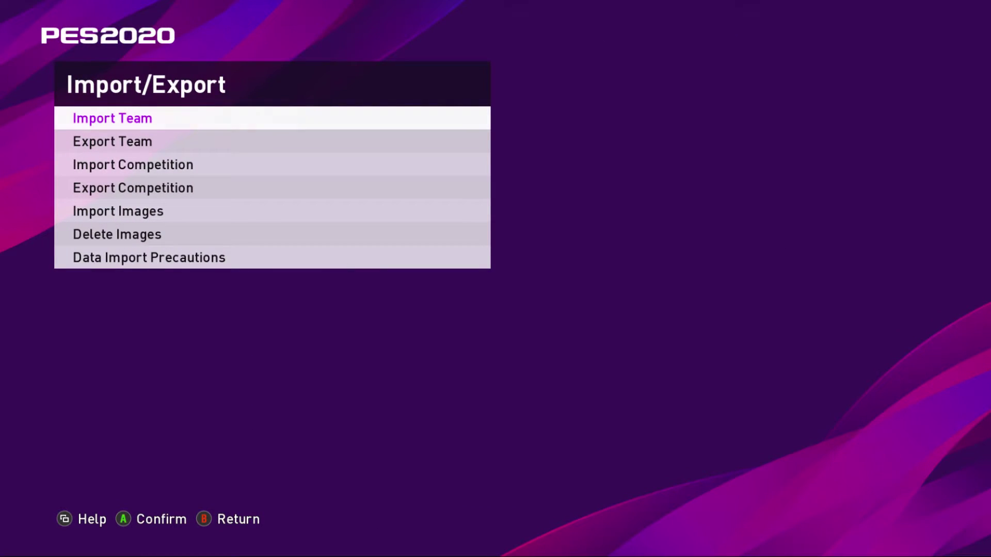
key(Escape)
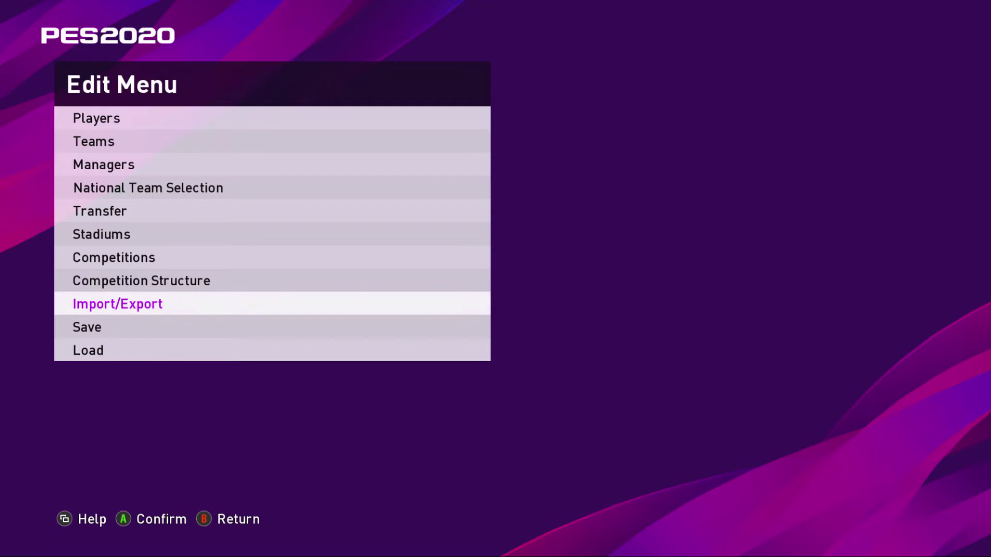
key(Up)
key(Up)
key(Up)
key(Up)
key(Up)
key(Up)
key(Up)
key(Up)
key(Down)
key(Down)
key(Down)
key(Down)
key(Down)
key(Down)
key(Down)
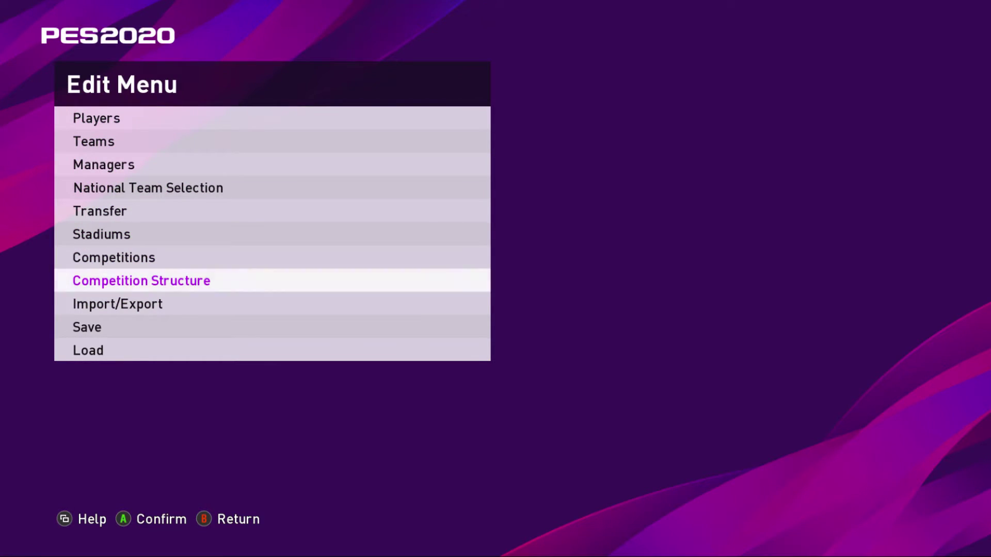
key(Up)
key(Up)
key(Up)
key(Up)
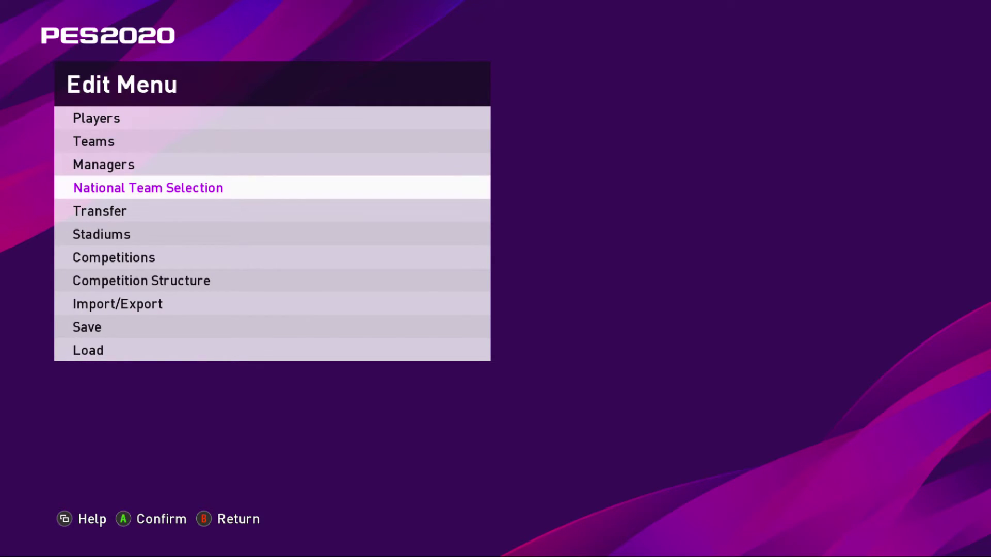
key(Down)
key(Down)
key(Down)
key(Down)
key(Down)
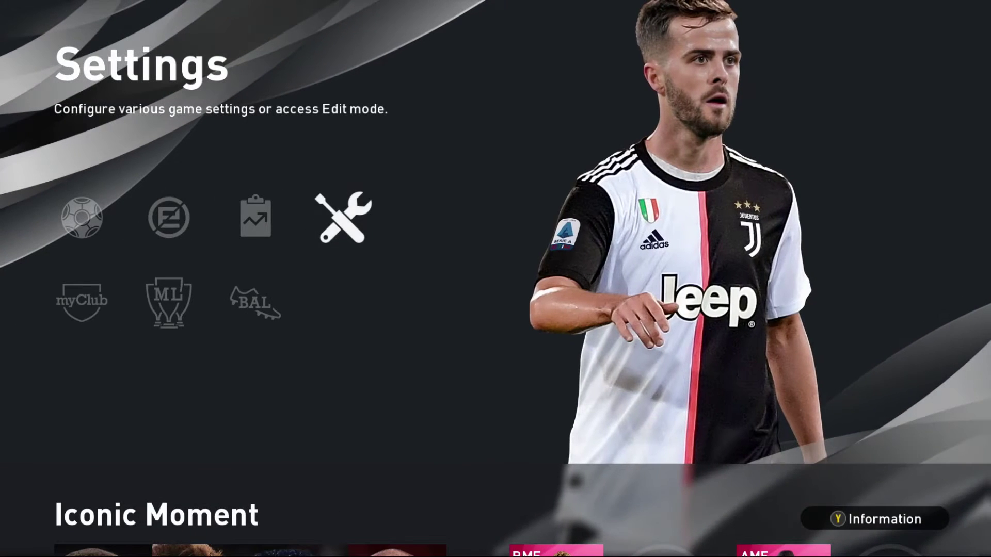
Enter Edit mode through the Settings section and open its team selection list.
key(Return)
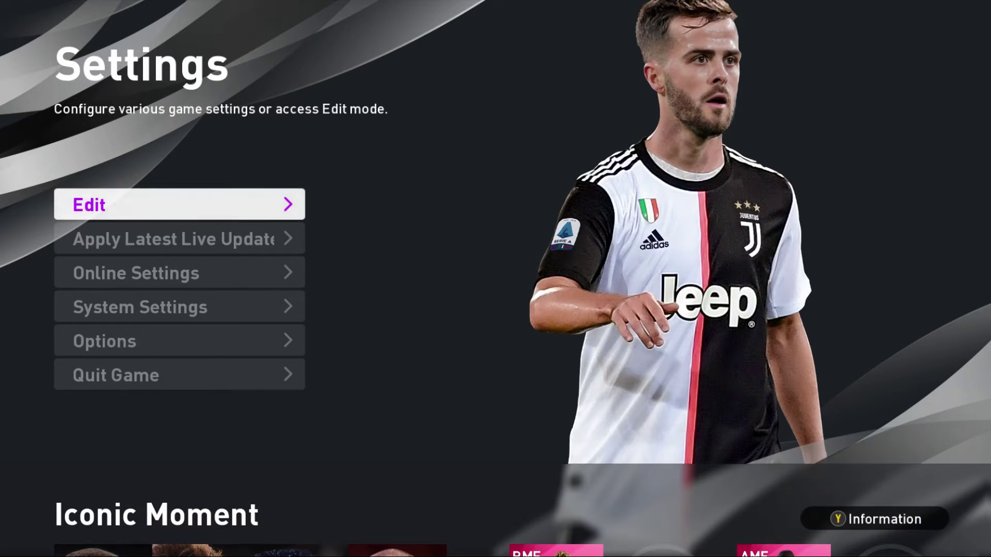
key(Escape)
key(Left)
key(Left)
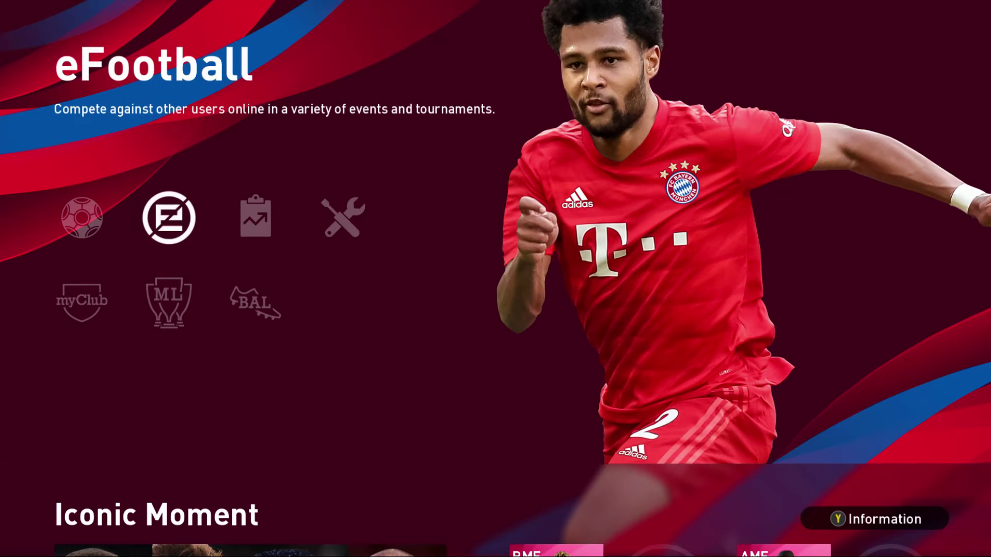
key(Right)
key(Right)
key(Return)
key(Return)
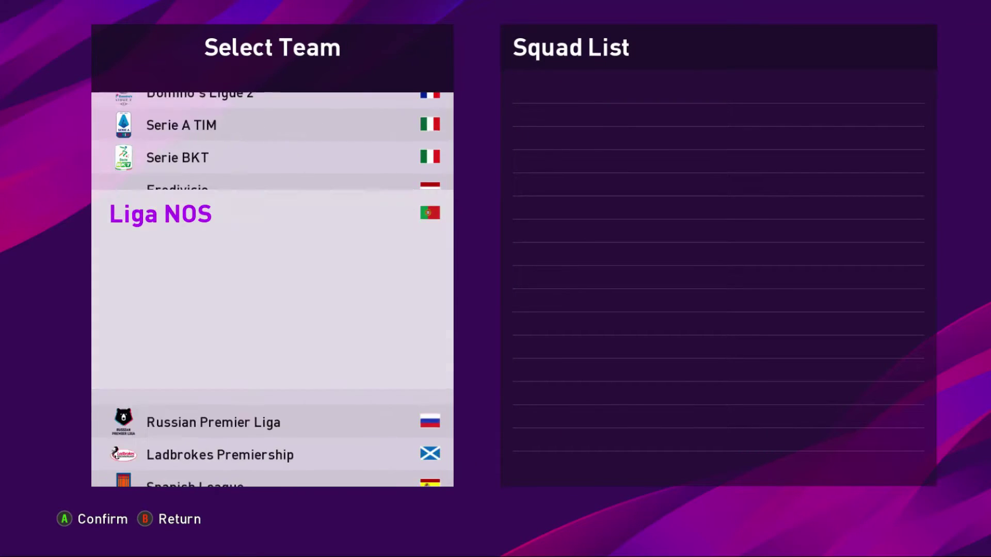
Find the ABSA PREMIERSHIP league in the team selection and open its teams.
key(Up)
key(Up)
key(Up)
key(Up)
key(Up)
key(Up)
key(Up)
key(Down)
key(Up)
key(Down)
key(Up)
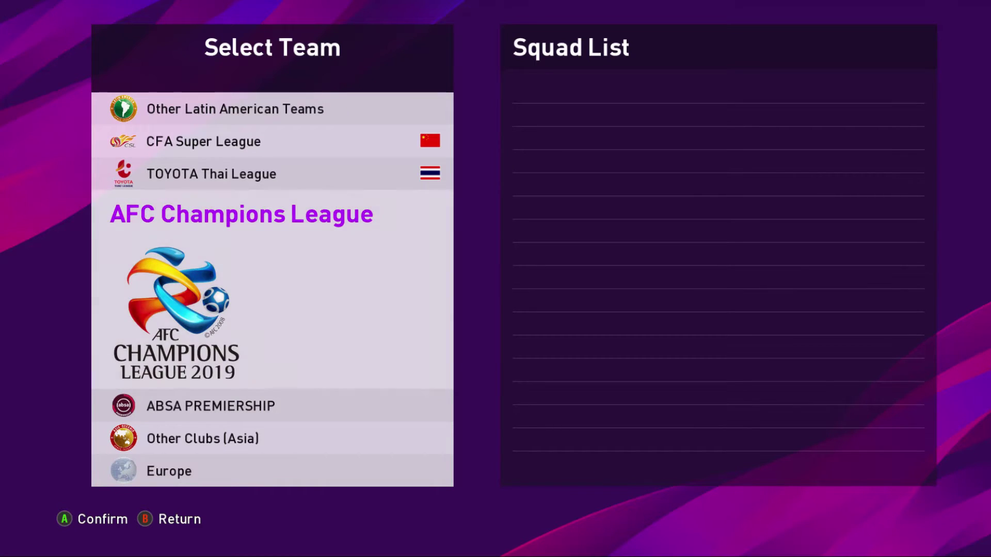
key(Down)
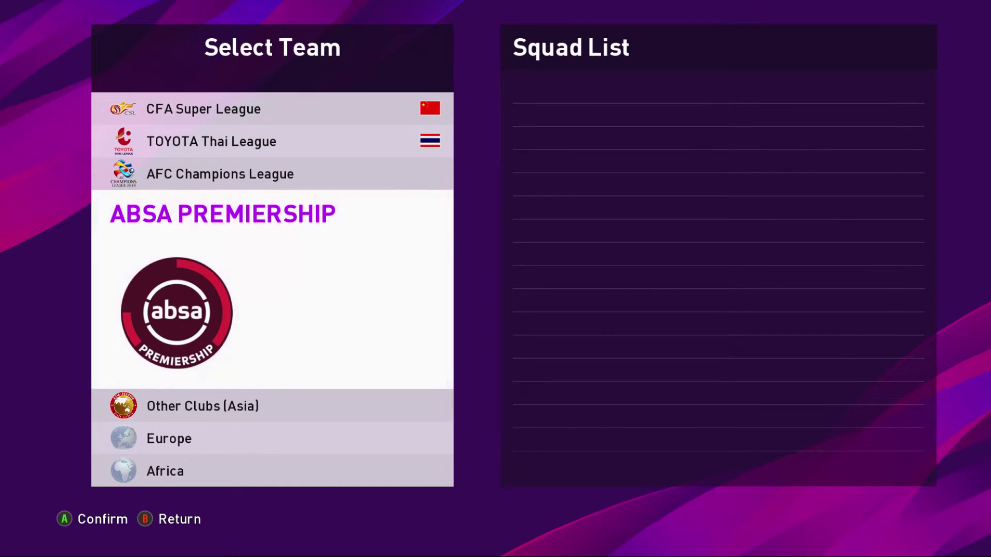
key(Return)
Look through the ABSA PREMIERSHIP teams and their squad lists, including Kaizer Chiefs and Supersport United.
key(Down)
key(Down)
key(Down)
key(Down)
key(Down)
key(Down)
key(Down)
key(Down)
key(Down)
key(Down)
key(Down)
key(Down)
key(Down)
key(Down)
key(Down)
key(Down)
key(Down)
key(Up)
key(Up)
key(Up)
key(Up)
key(Up)
key(Up)
key(Up)
key(Up)
key(Up)
key(Up)
key(Up)
key(Up)
key(Up)
key(Up)
key(Up)
key(Up)
key(Up)
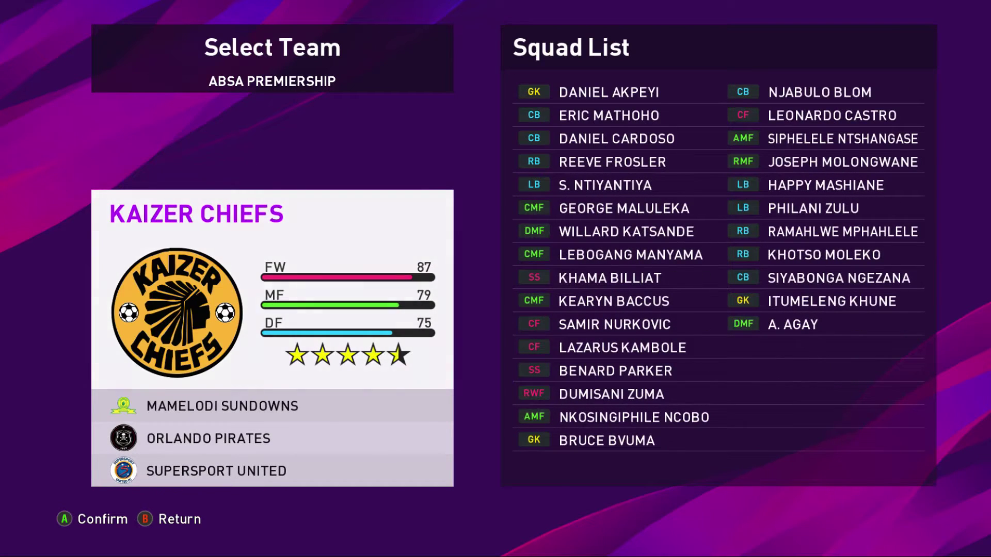
key(Down)
key(Down)
key(Down)
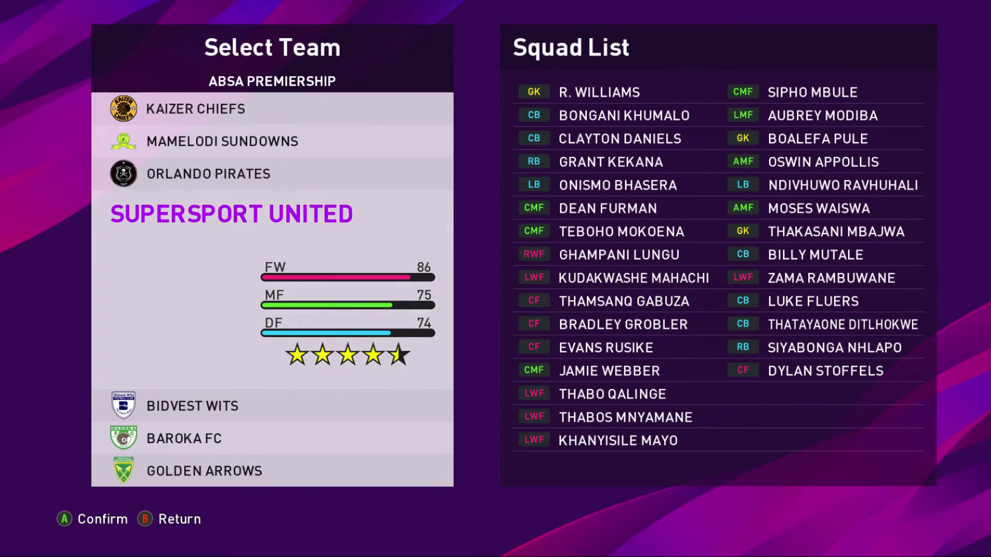
key(Up)
key(Up)
key(Up)
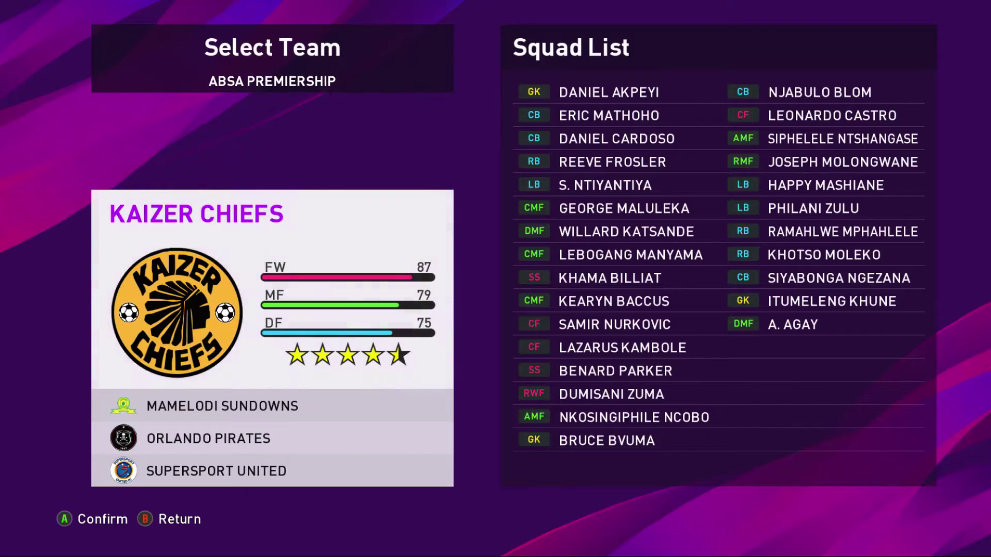
Look through the ABSA PREMIERSHIP squad lists from Kaizer Chiefs to Supersport United.
key(Down)
key(Down)
key(Down)
key(Up)
key(Up)
key(Up)
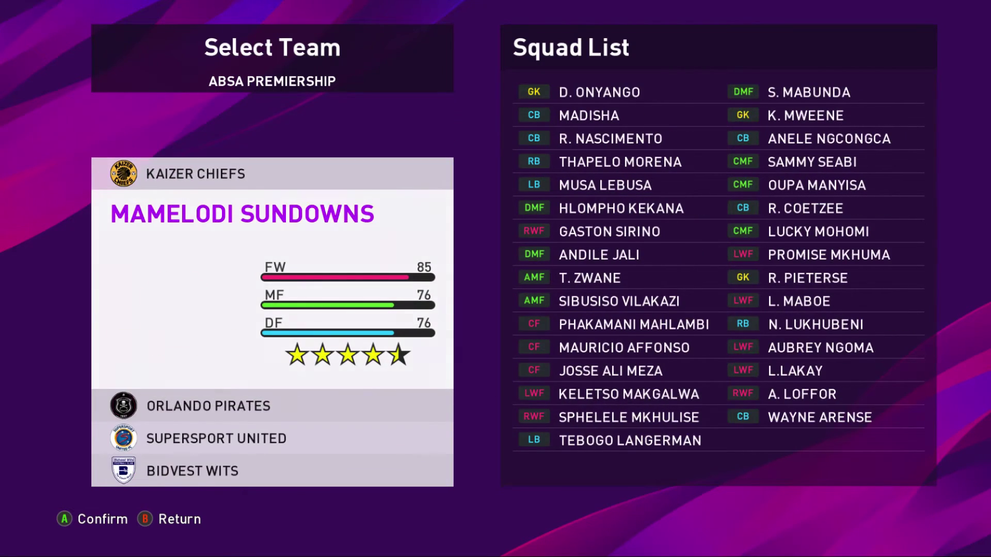
key(Down)
key(Up)
key(Up)
key(Up)
key(Up)
key(Up)
key(Up)
key(Up)
key(Up)
key(Up)
key(Up)
key(Up)
key(Up)
key(Up)
key(Up)
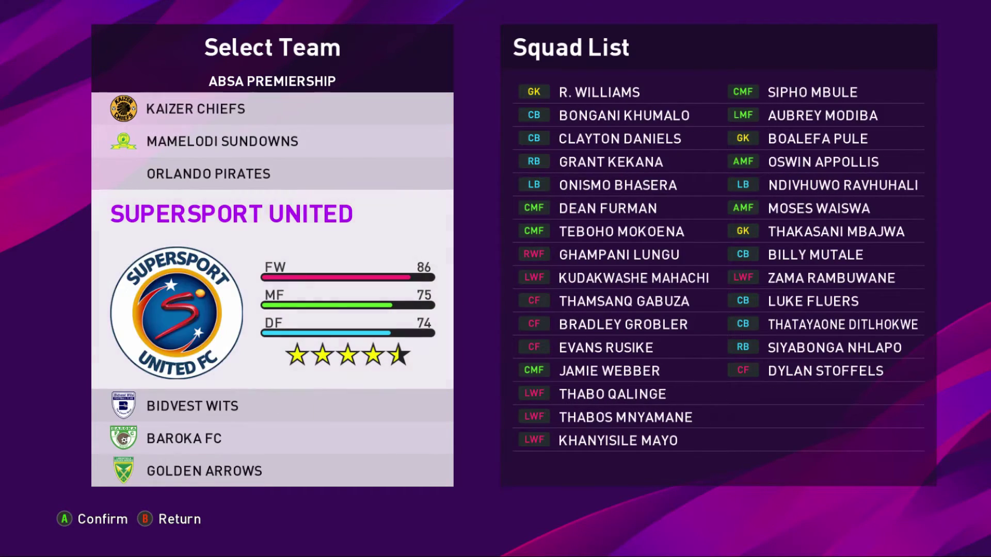
Review the remaining ABSA PREMIERSHIP squads down to Lakefield City FC and return to the league list.
key(Down)
key(Down)
key(Down)
key(Down)
key(Down)
key(Down)
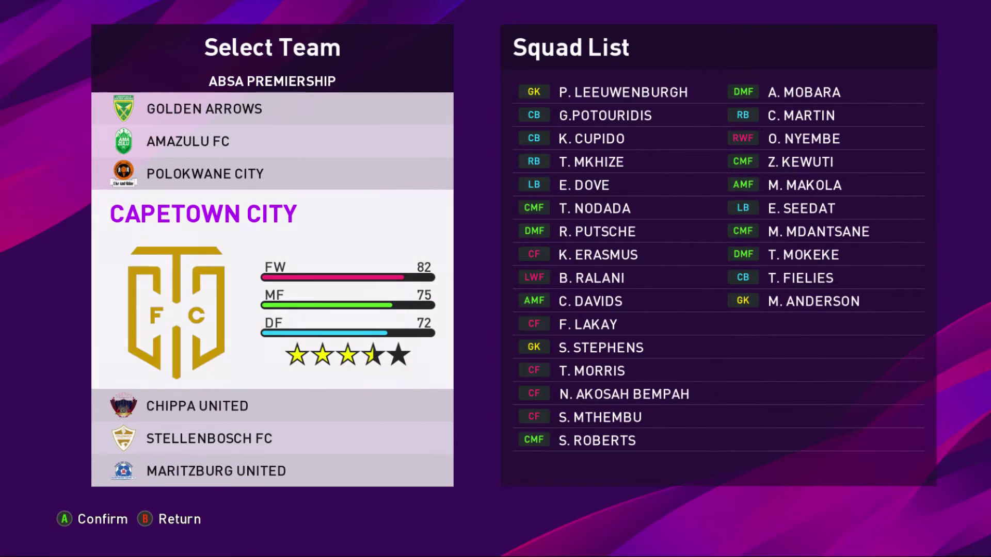
key(Down)
key(Down)
key(Down)
key(Down)
key(Down)
key(Down)
key(Down)
key(Down)
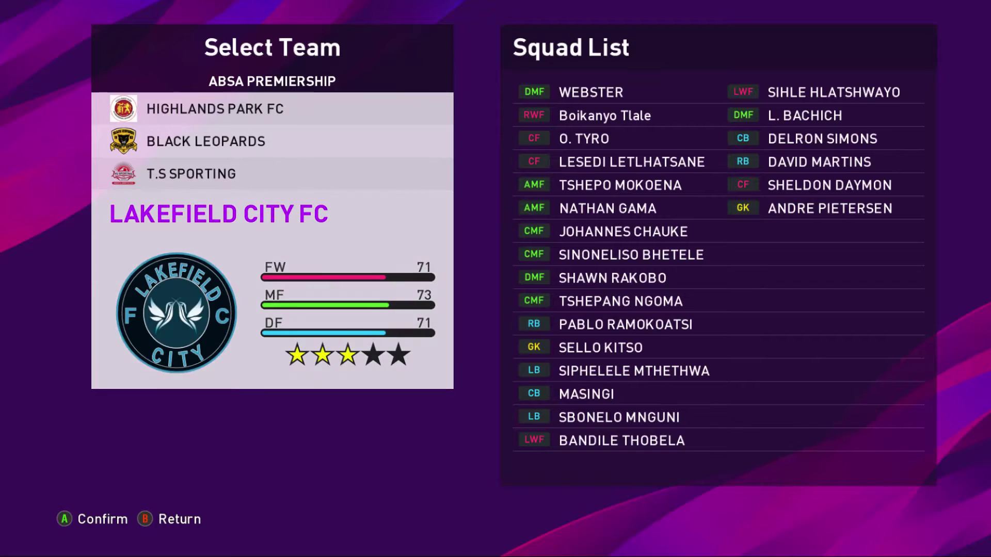
key(Escape)
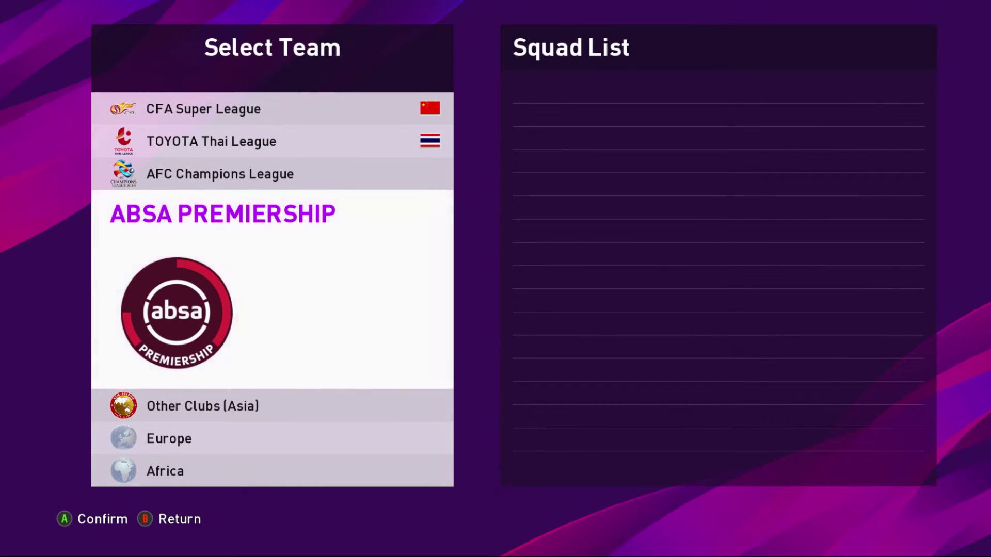
Leave the team selection and open the Import Competition file list.
key(Escape)
key(Down)
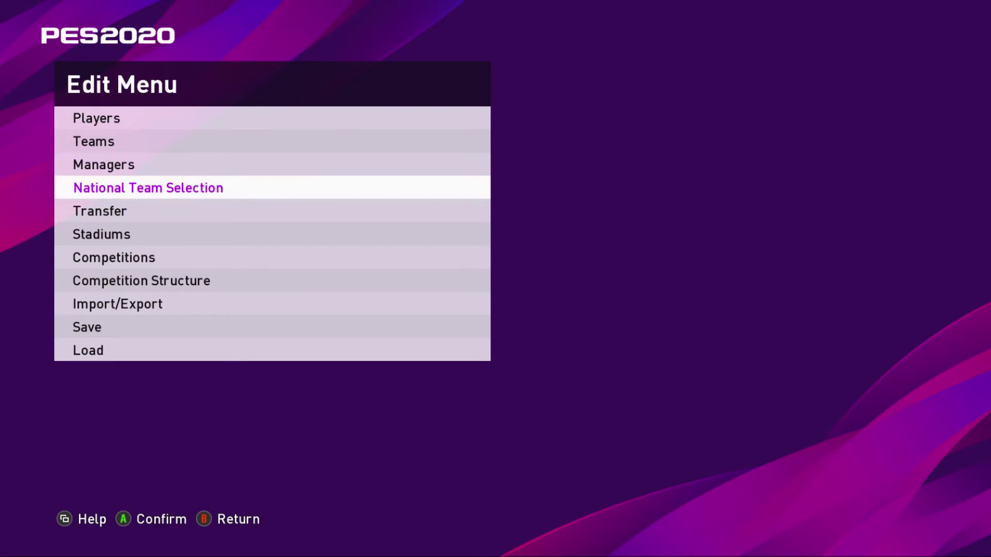
key(Down)
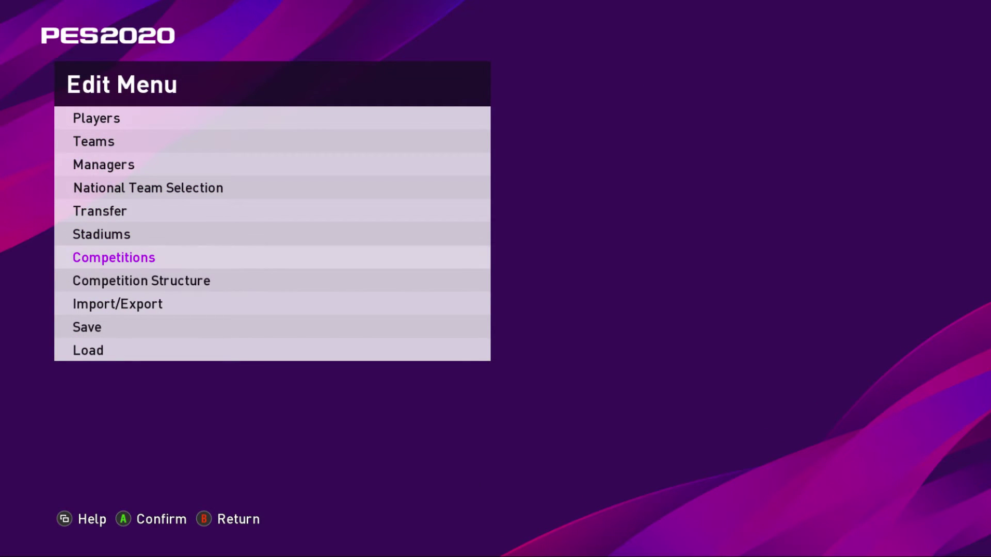
key(Down)
key(Down)
key(Return)
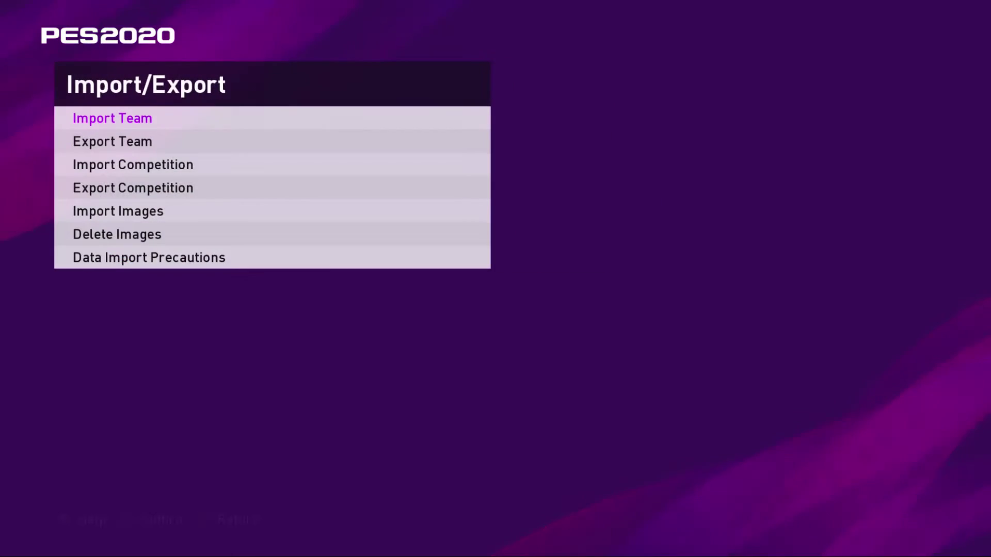
key(Down)
key(Down)
key(Down)
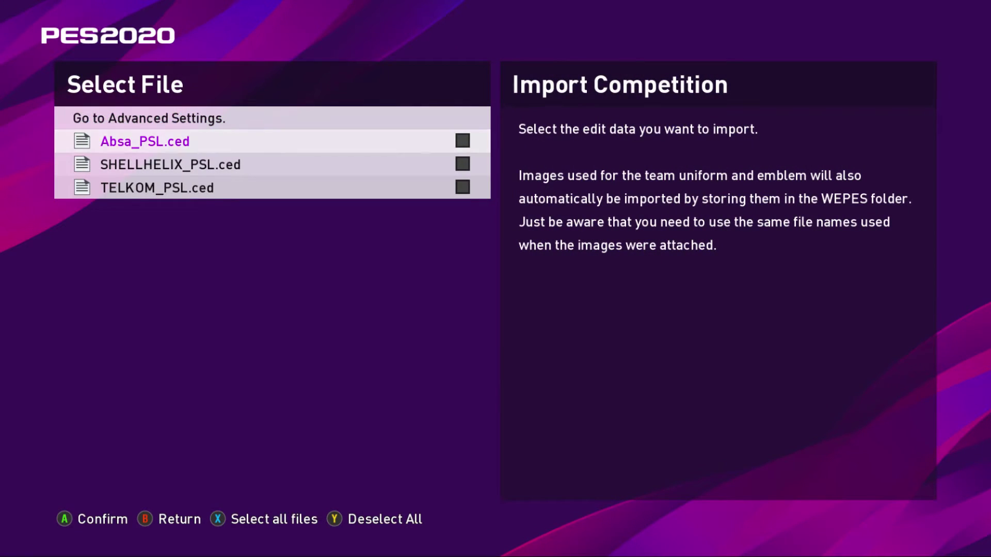
Review the Absa_PSL.ced, SHELLHELIX_PSL.ced and TELKOM_PSL.ced files and leave without importing any.
key(Down)
key(Up)
key(Up)
key(Down)
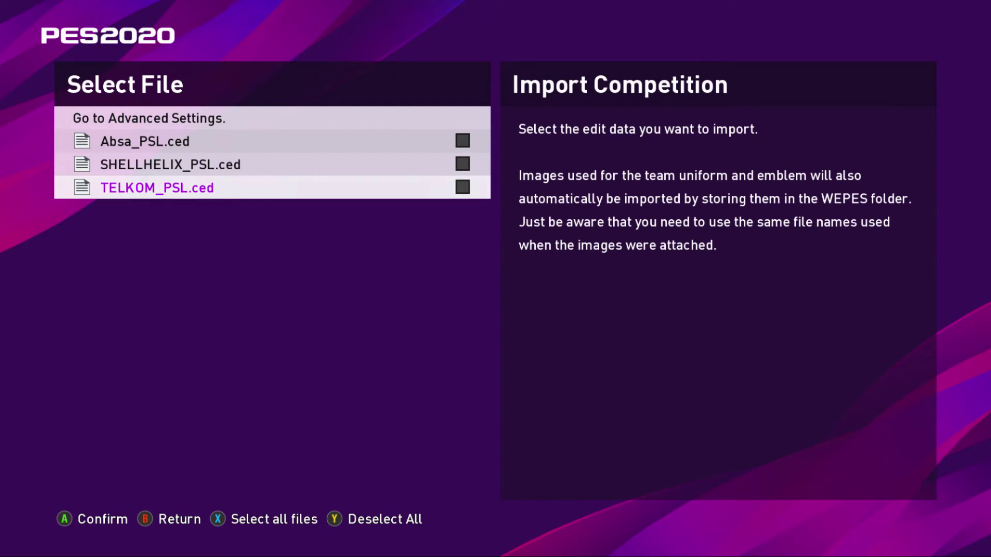
key(Escape)
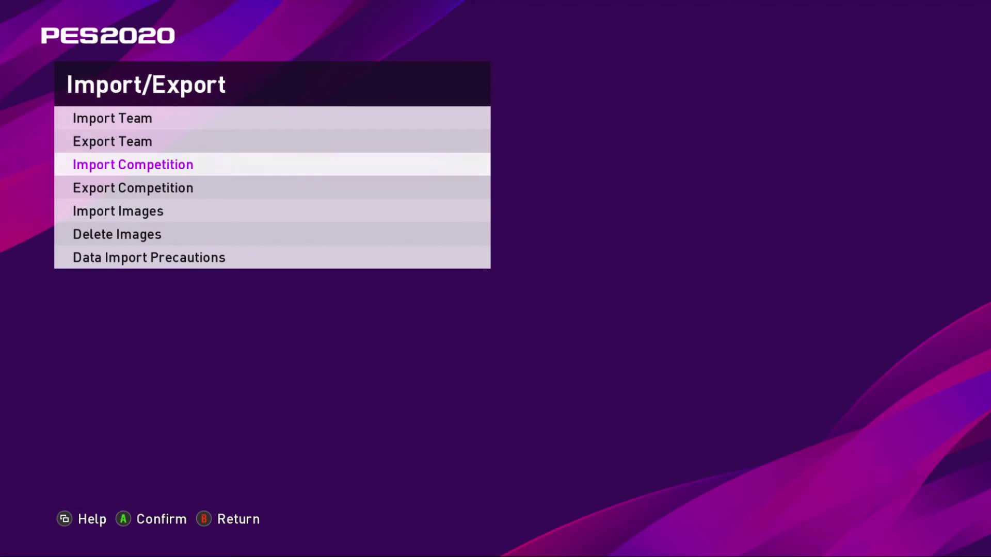
key(Escape)
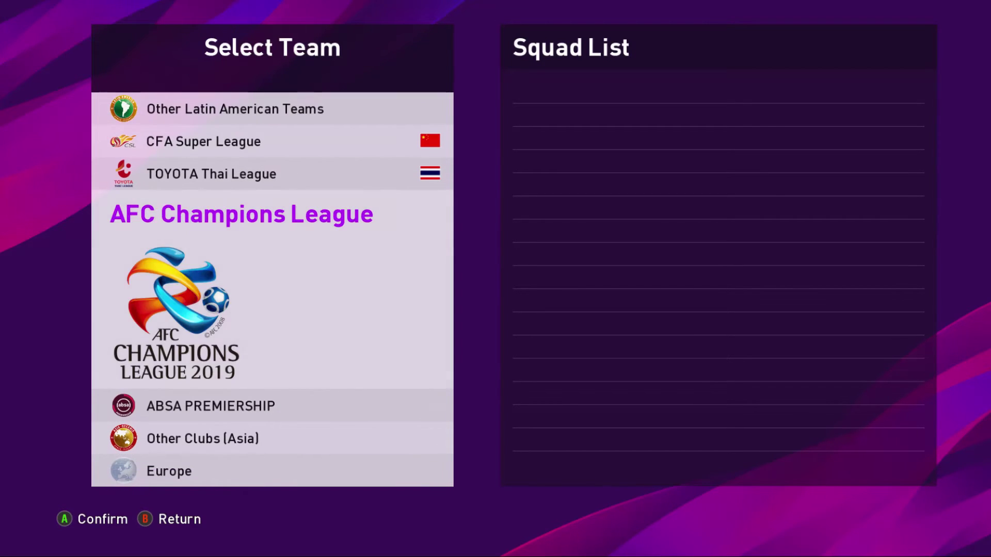
Open the ABSA PREMIERSHIP in the team selection to check its clubs and go back out.
key(Down)
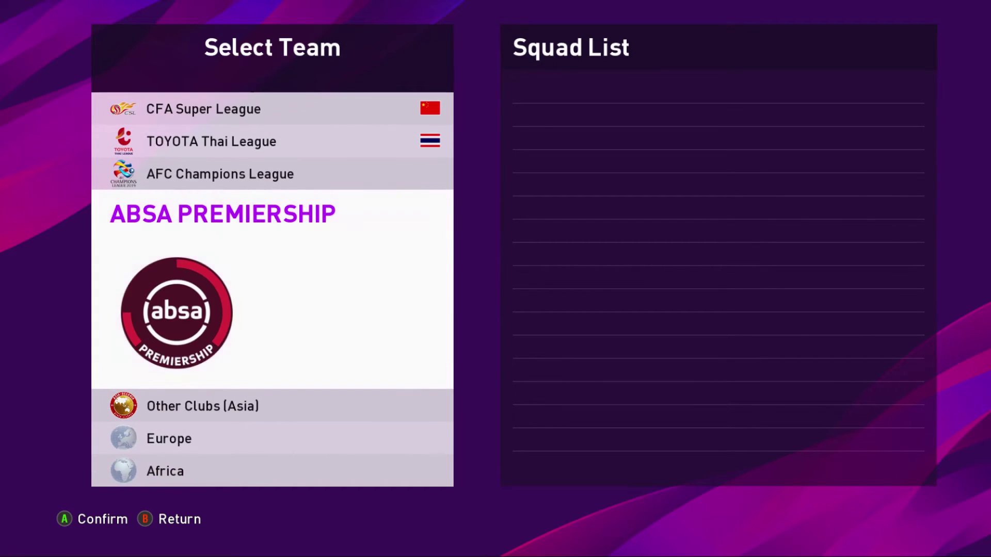
key(Return)
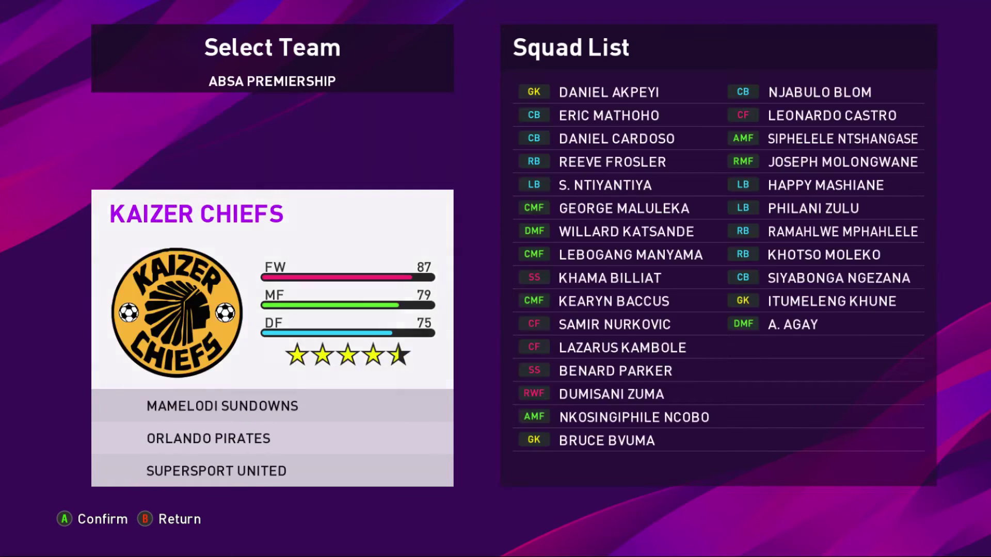
key(Escape)
key(Escape)
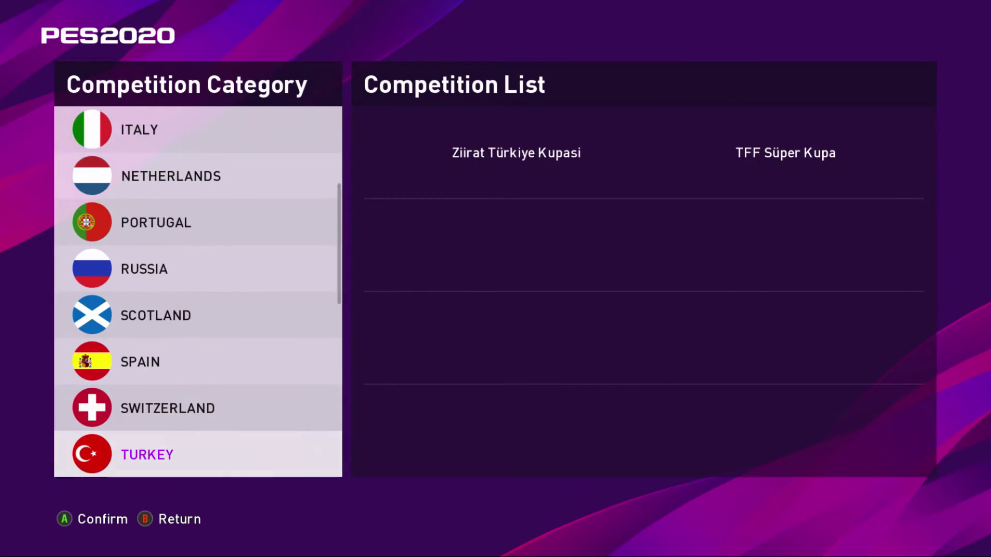
Review the three PAS League competitions and the Draw Size setting of the ABSA PREMIERSHIP.
key(Down)
key(Down)
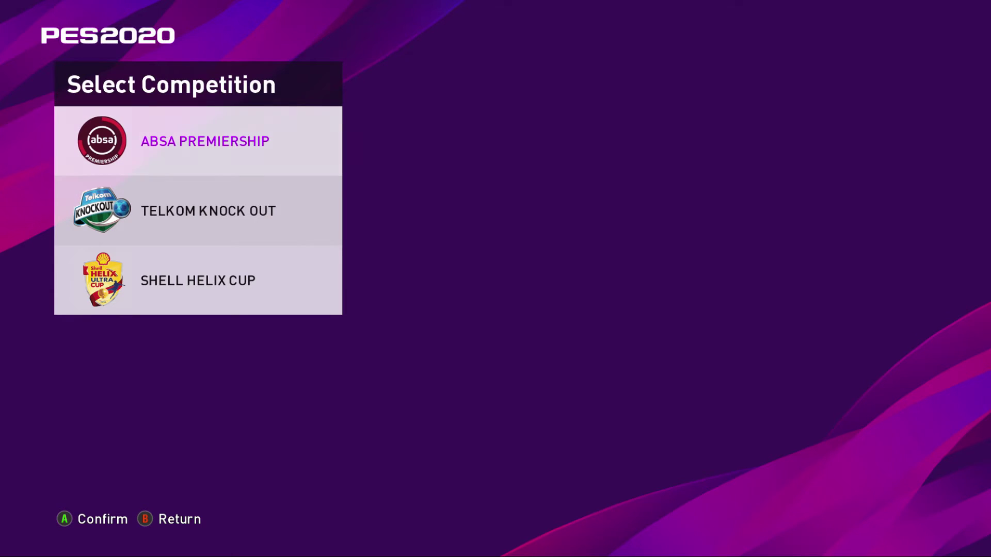
key(Down)
key(Down)
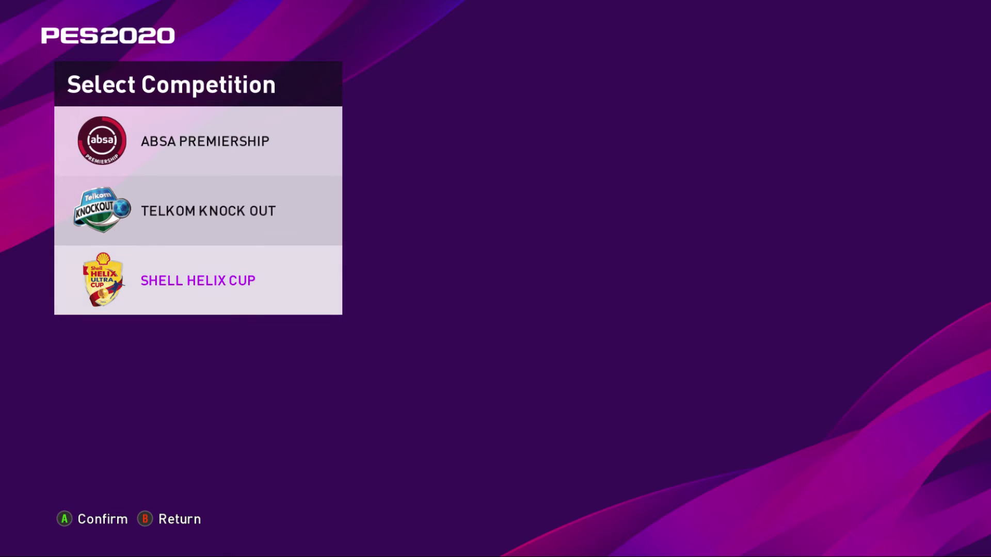
key(Up)
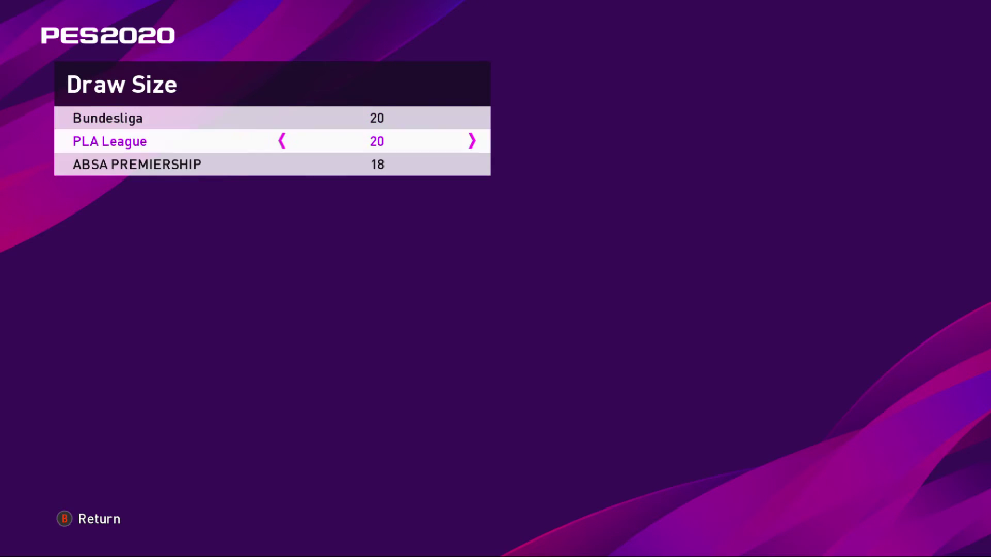
key(Down)
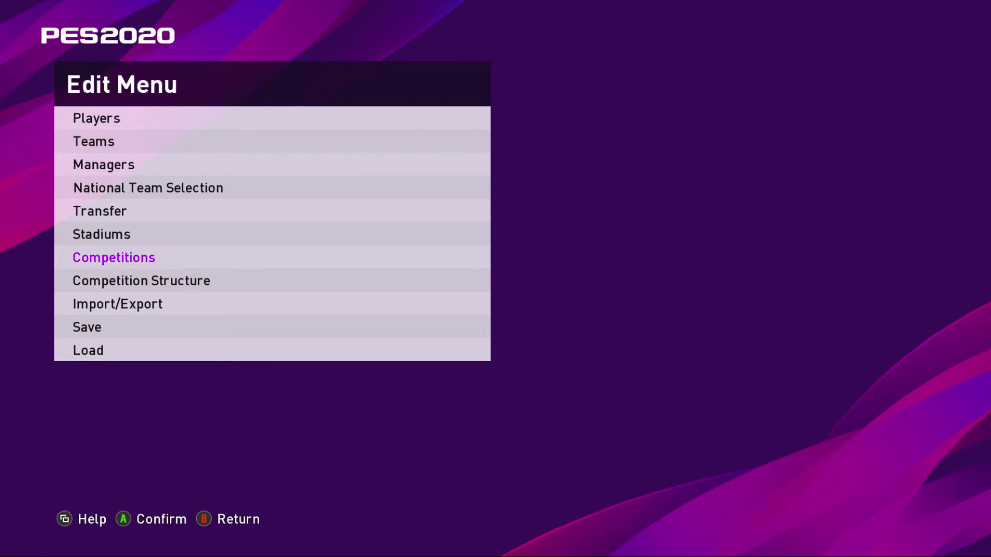
Open Competitions from the Edit Menu and find the PAS League category.
key(Return)
key(Down)
key(Down)
key(Down)
key(Down)
key(Down)
key(Down)
key(Down)
key(Down)
key(Down)
key(Down)
key(Down)
key(Down)
key(Down)
key(Down)
key(Down)
key(Down)
key(Down)
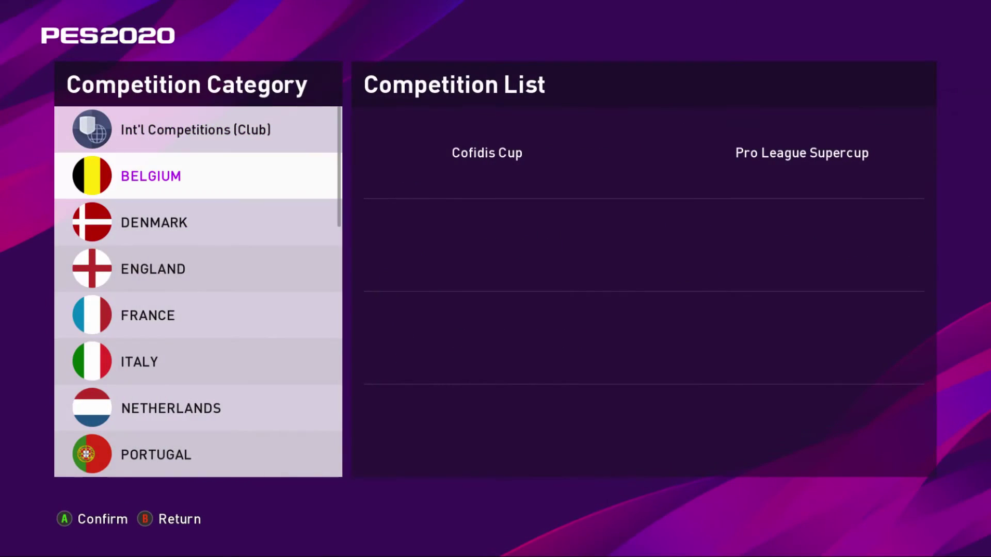
key(Down)
key(Down)
key(Down)
key(Down)
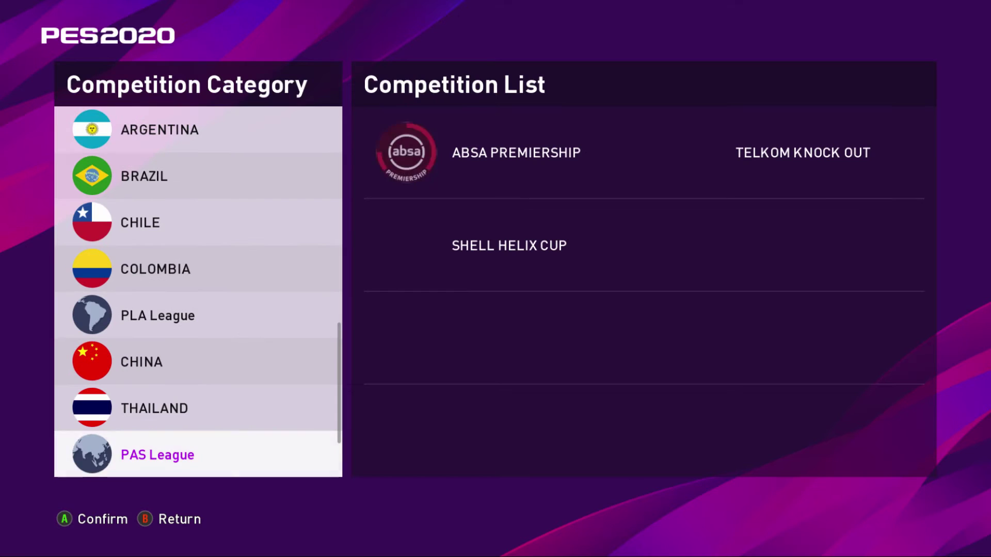
Open the PAS League's ABSA PREMIERSHIP entry for a look and leave the competition list.
key(Return)
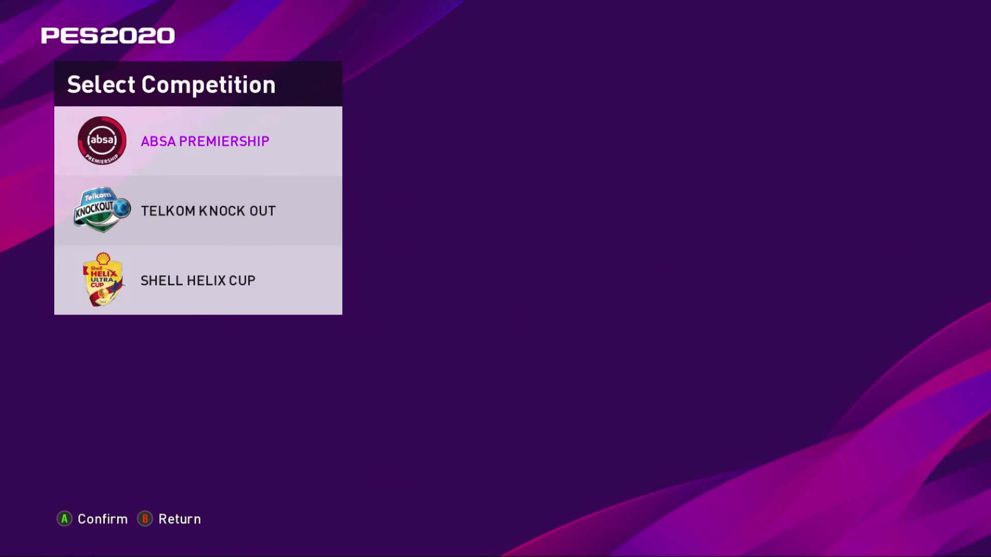
key(Return)
key(Escape)
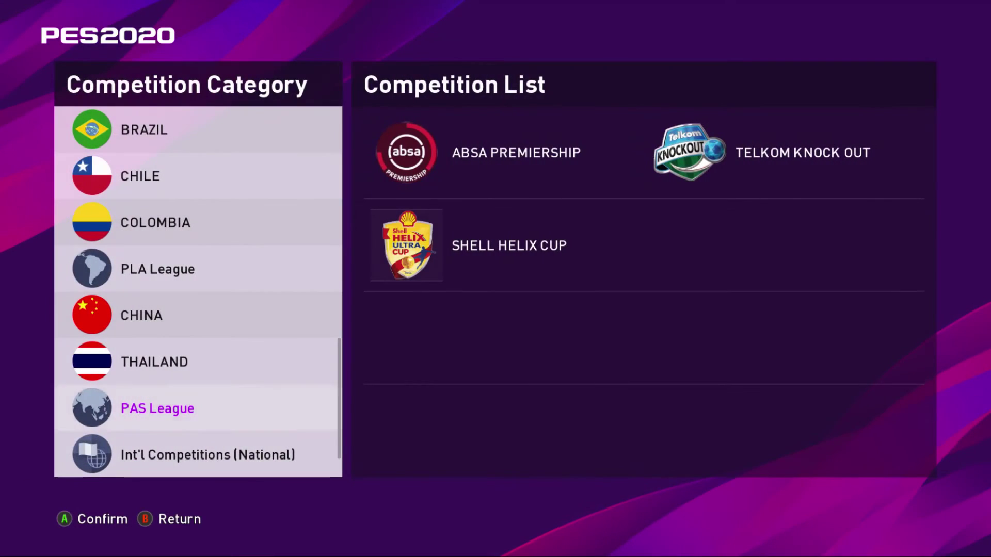
key(Escape)
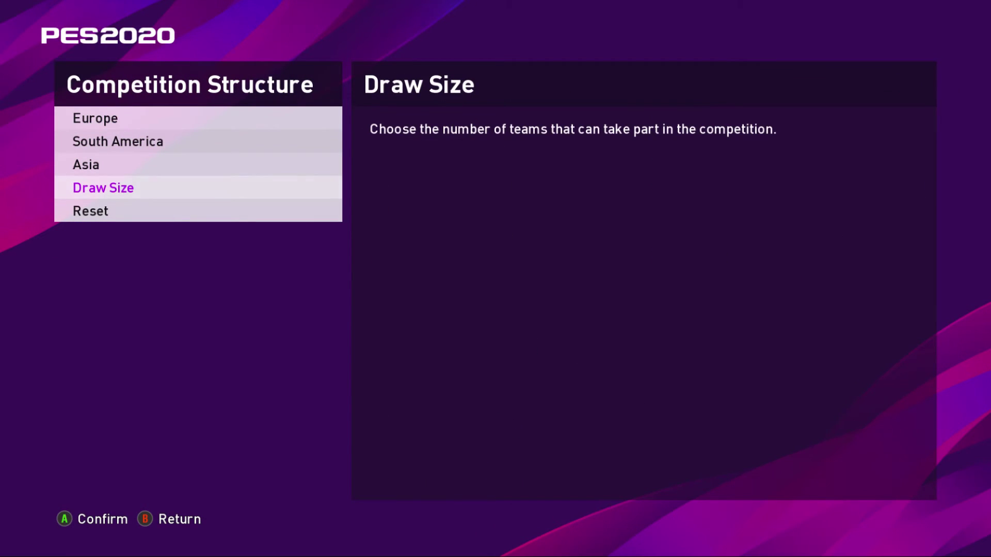
Open the Asia section of Competition Structure and show the ABSA PREMIERSHIP teams.
key(Up)
key(Return)
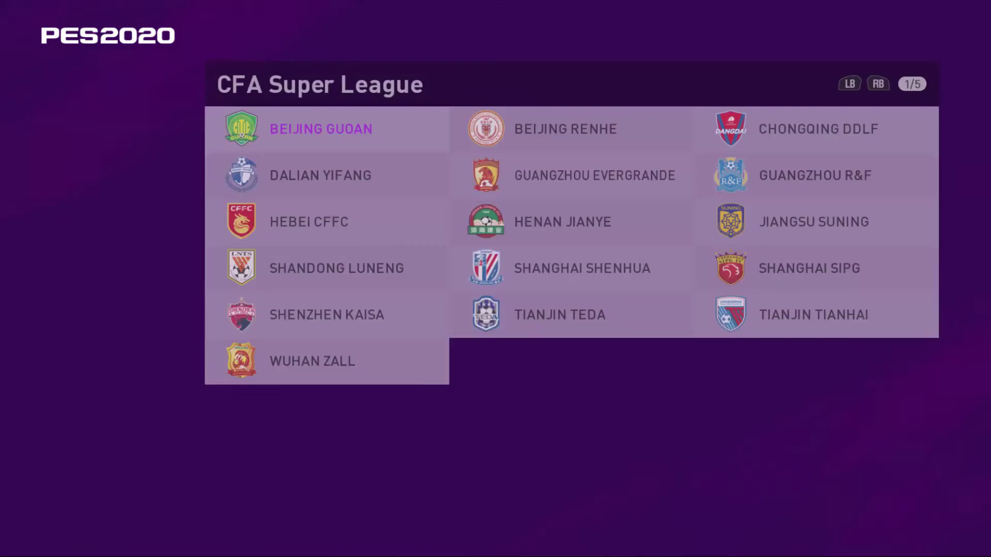
key(e)
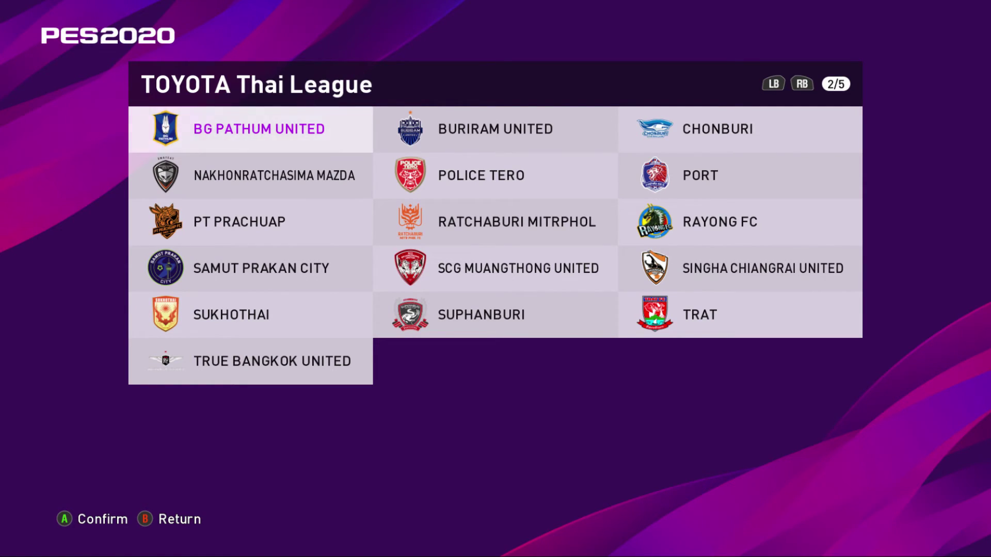
key(Page_Down)
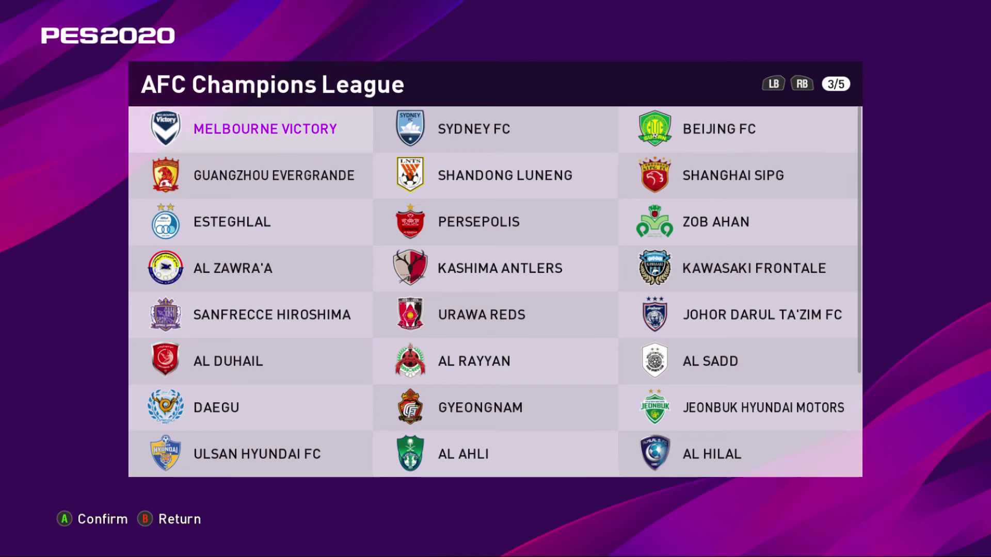
key(e)
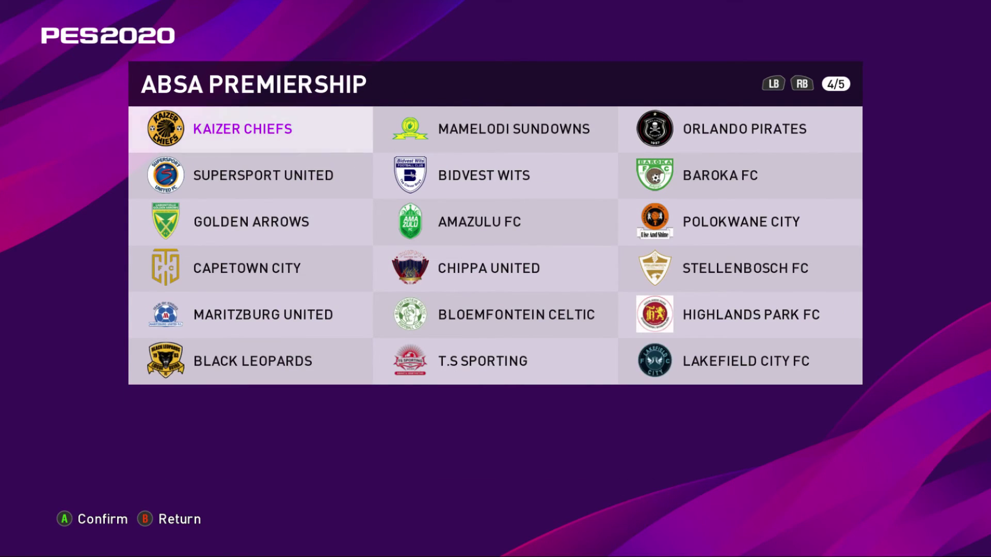
Look over the teams placed in the ABSA PREMIERSHIP within the Asia competition structure.
key(Down)
key(Right)
key(Up)
key(Left)
key(Down)
key(Down)
key(Down)
key(Down)
key(Down)
key(Up)
key(Up)
key(Up)
key(Right)
key(Down)
key(Down)
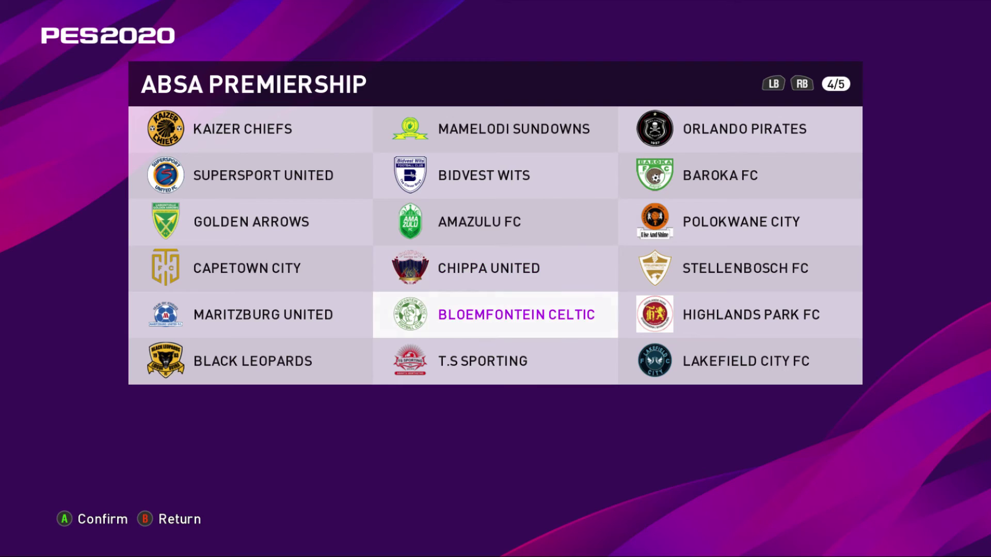
key(Right)
key(Down)
key(Left)
key(Left)
key(Up)
key(Up)
key(Up)
key(Up)
key(Up)
key(Right)
key(Right)
key(Down)
key(Down)
key(Down)
key(Down)
key(Down)
Pick T.S SPORTING for a swap, look through the Other Clubs (Asia) teams, and back out without exchanging it.
key(Left)
key(Return)
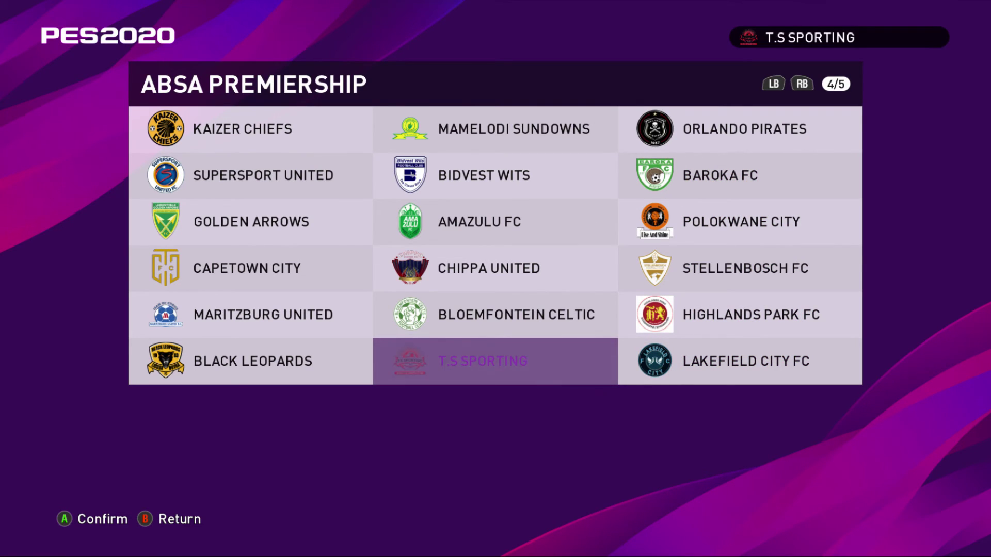
key(e)
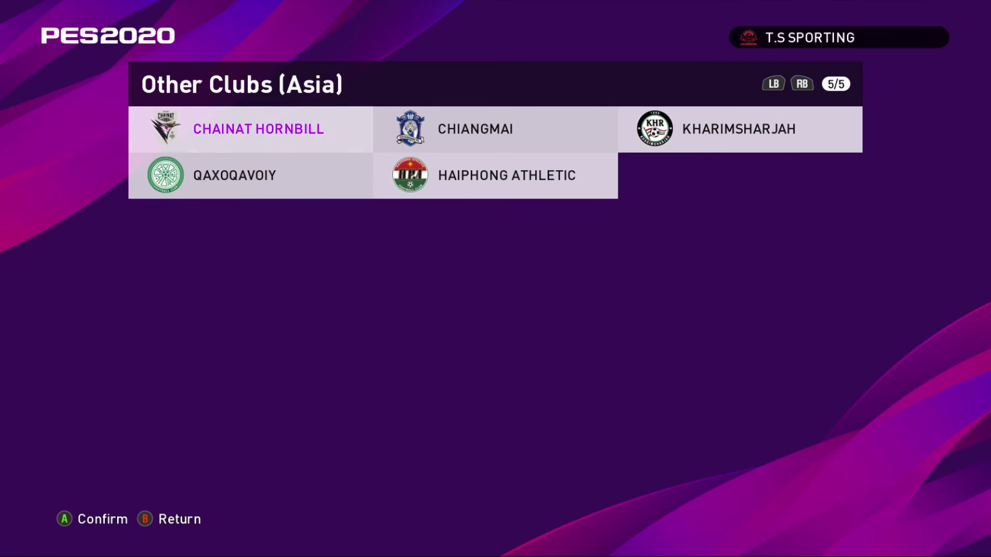
key(Right)
key(Right)
key(Left)
key(Left)
key(Down)
key(Right)
key(Up)
key(Right)
key(Left)
key(Left)
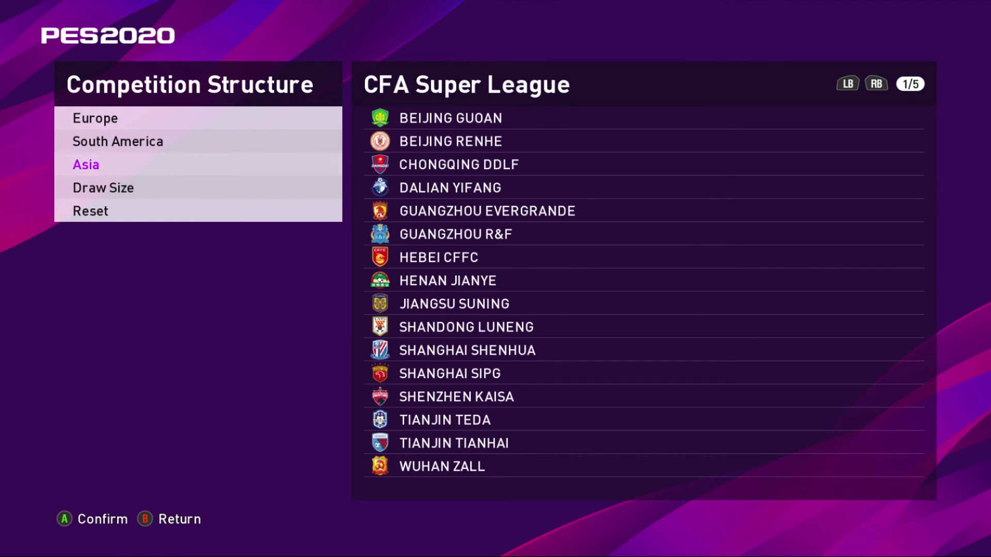
Leave Competition Structure and Edit mode and return to the main menu.
key(Return)
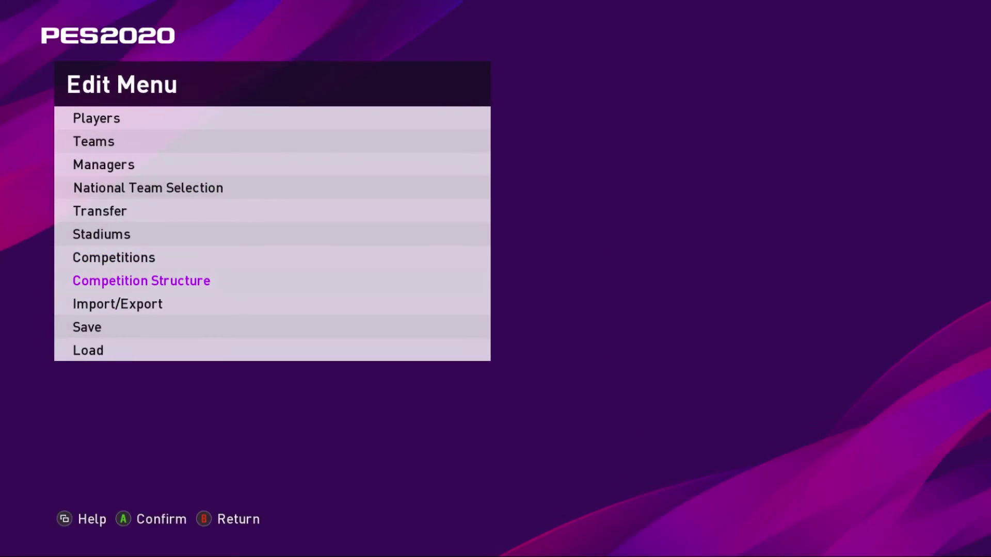
key(Escape)
key(Right)
key(Return)
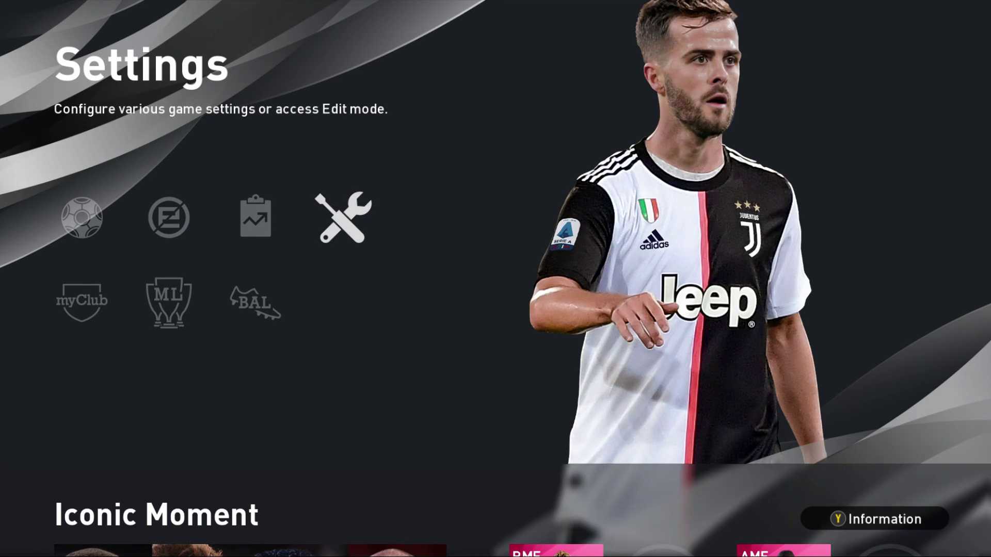
key(Left)
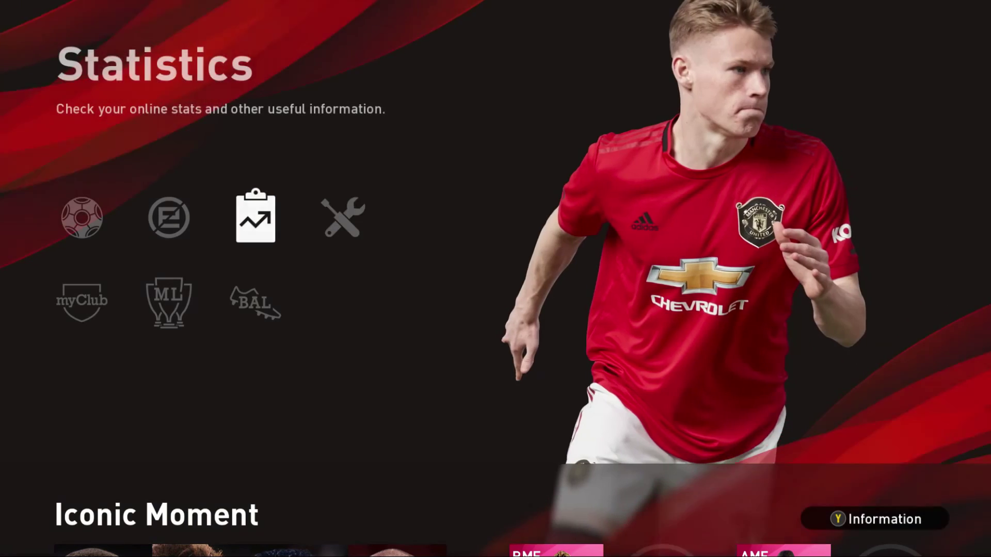
key(Right)
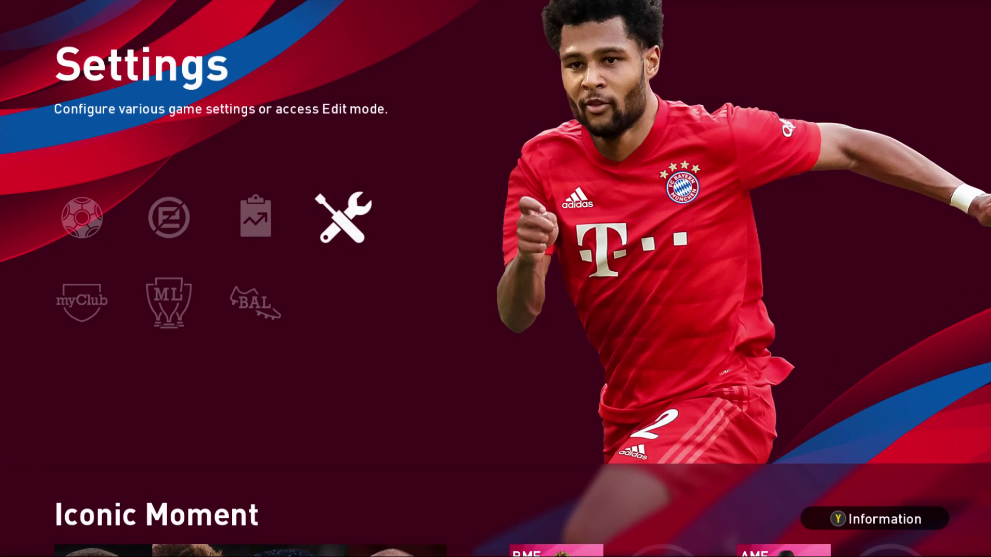
key(Left)
key(Left)
key(Left)
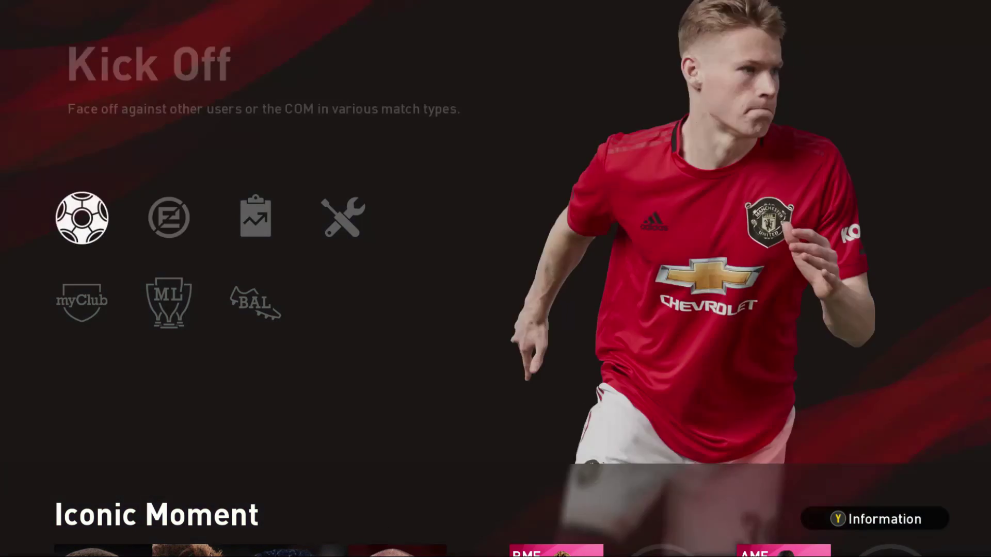
key(Right)
key(Right)
key(Right)
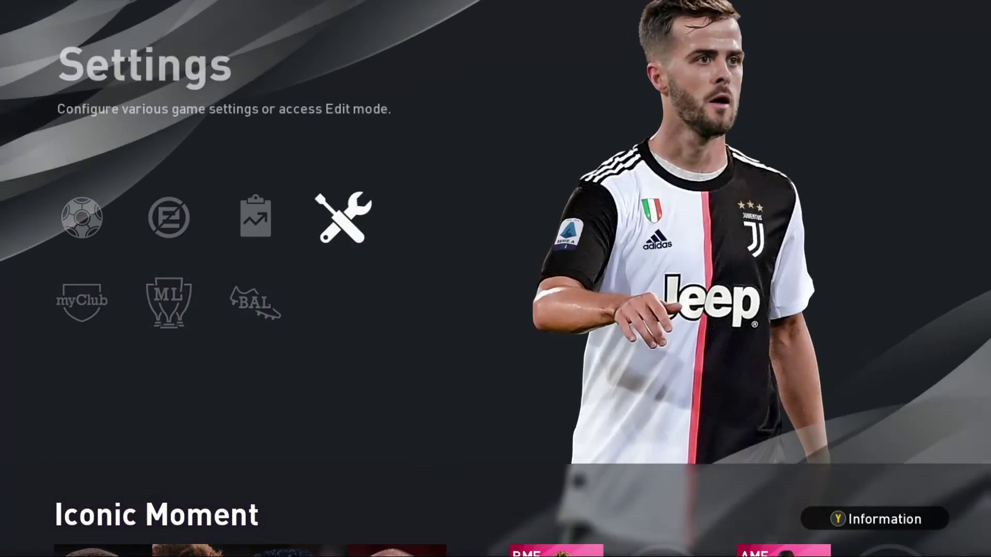
key(Left)
key(Left)
key(Left)
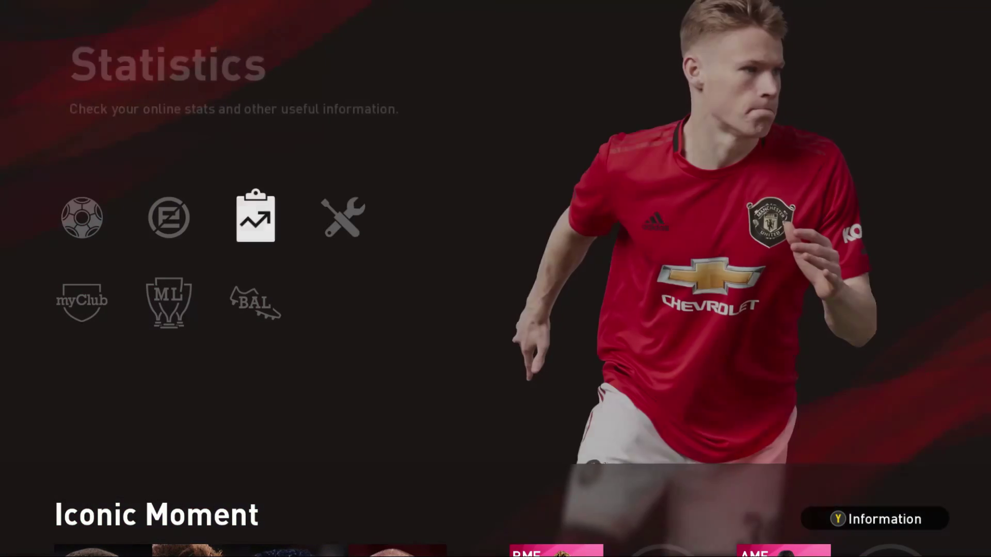
key(Down)
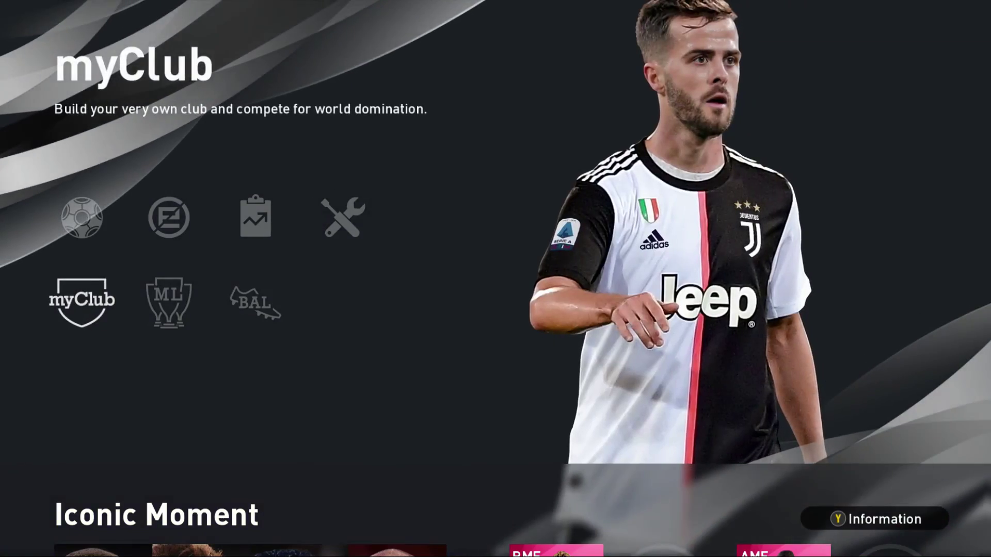
key(Right)
key(Up)
key(Right)
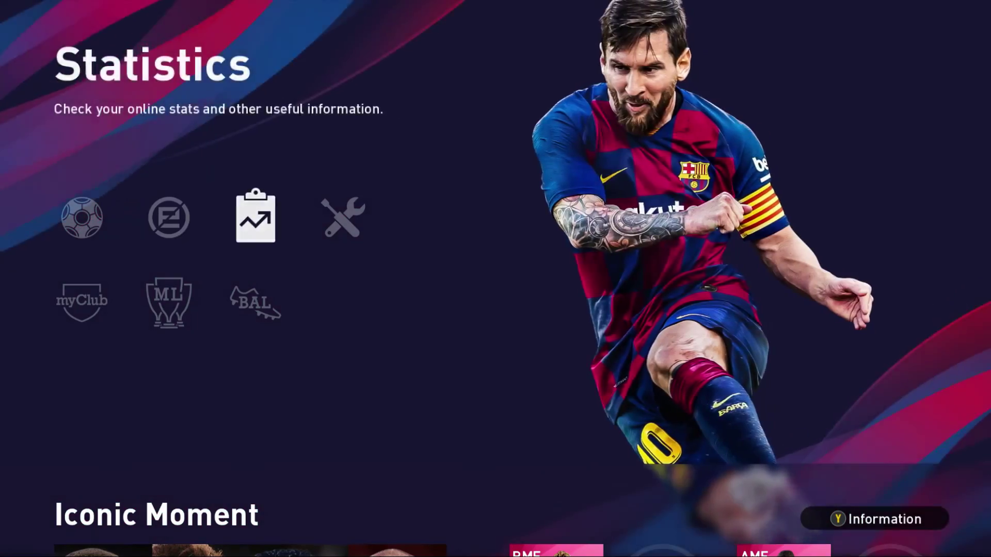
key(Left)
key(Left)
key(Right)
key(Right)
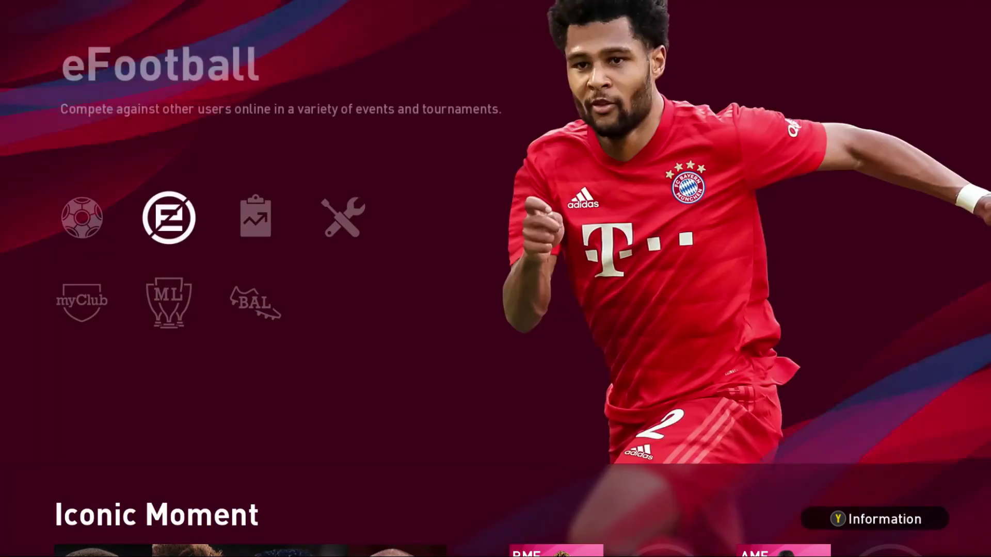
key(Down)
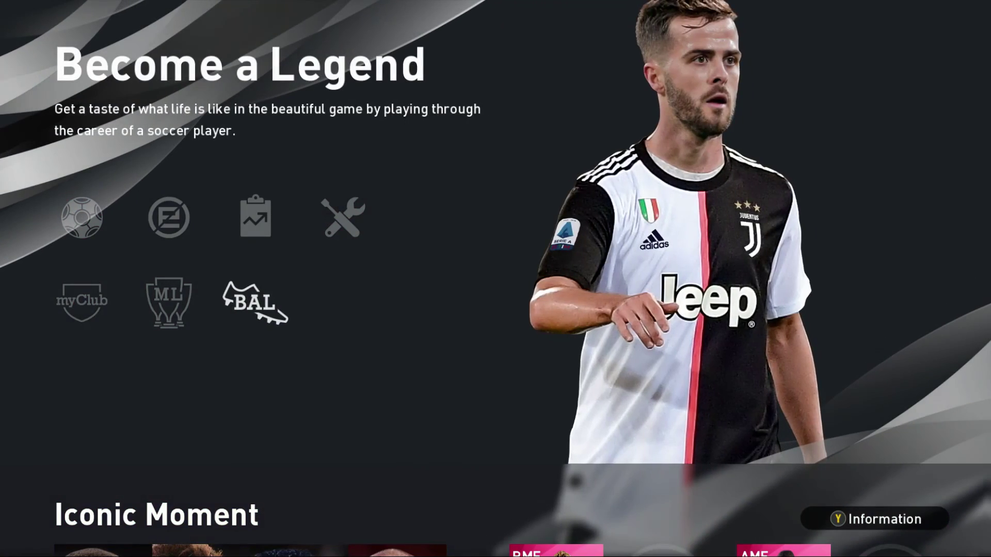
key(Left)
key(Left)
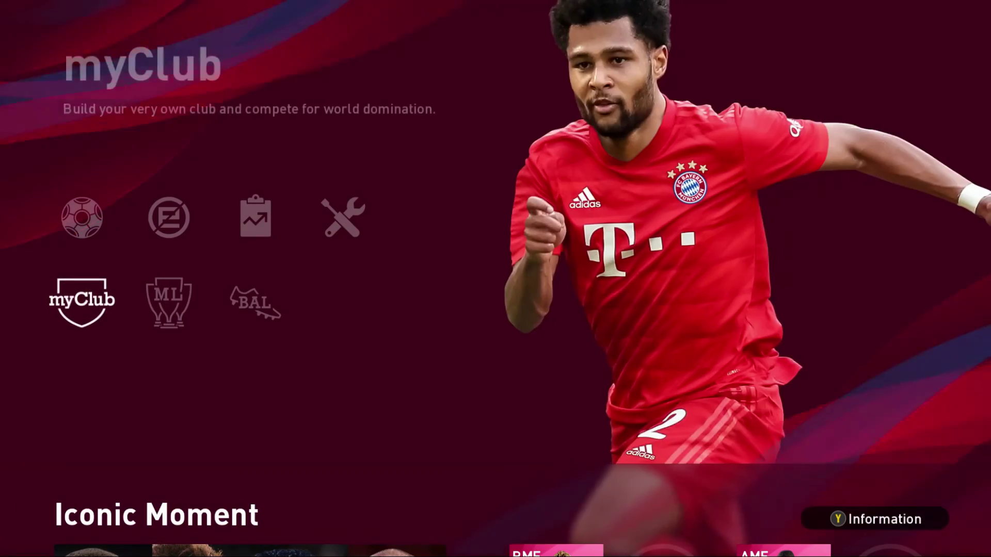
key(Up)
key(Right)
key(Right)
key(Right)
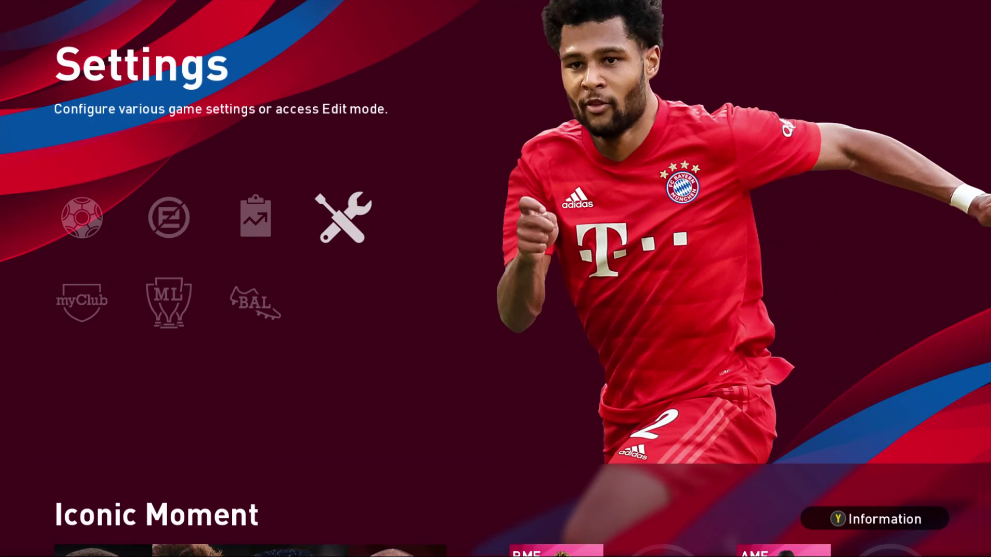